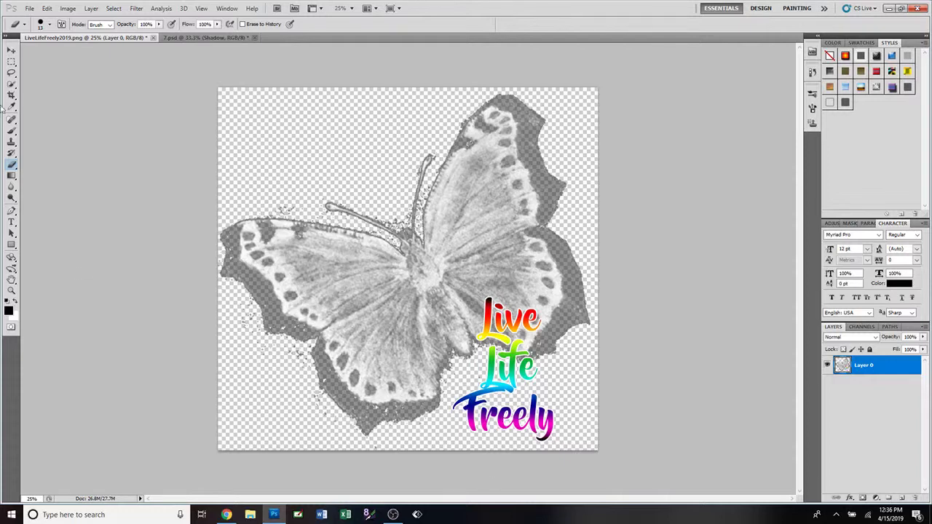
# - Start a new document with its size measured in pixels
pyautogui.click(30, 8)
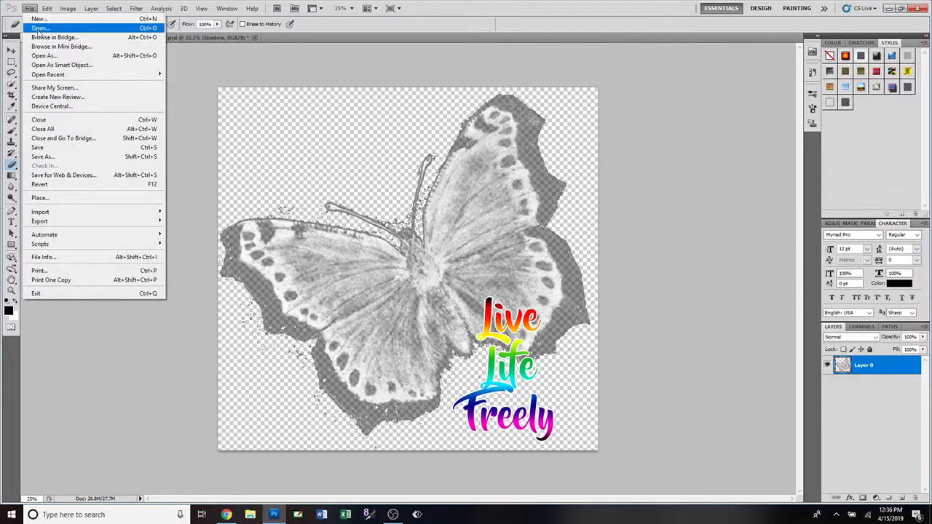
pyautogui.click(40, 28)
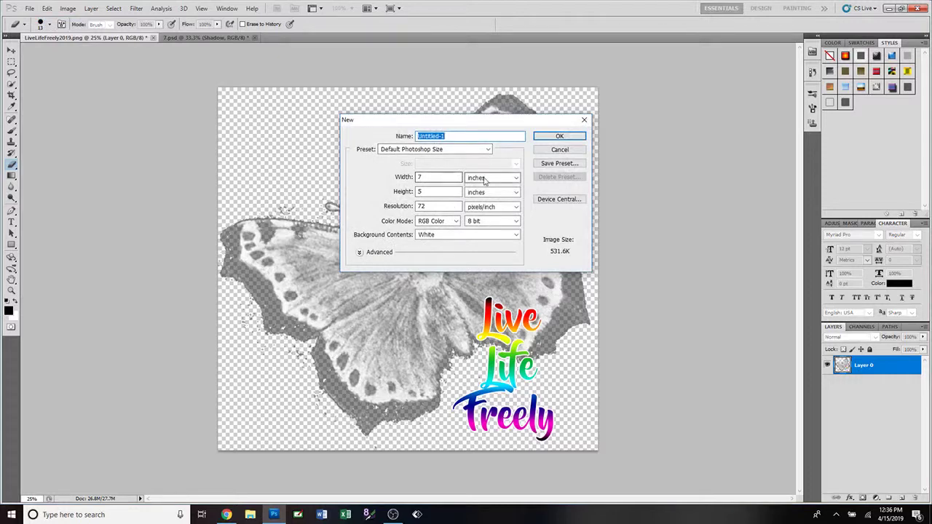
pyautogui.click(484, 179)
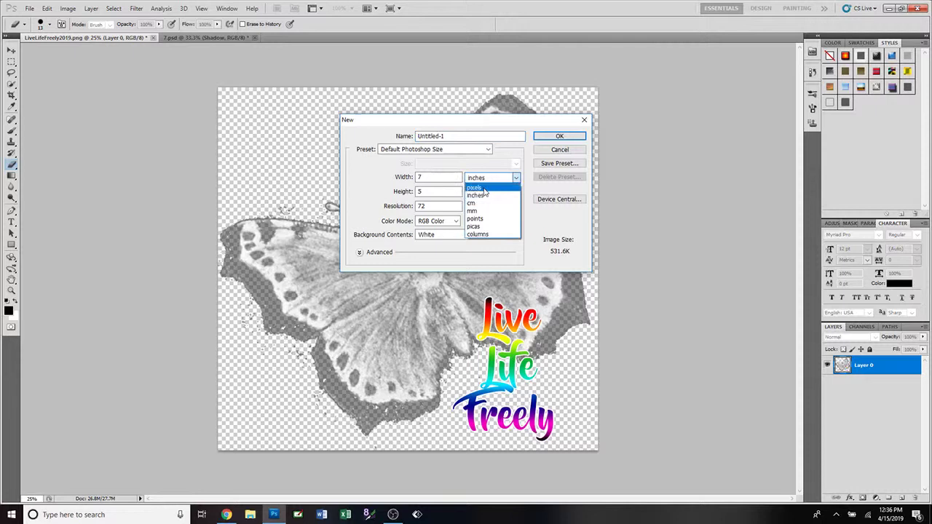
pyautogui.click(484, 188)
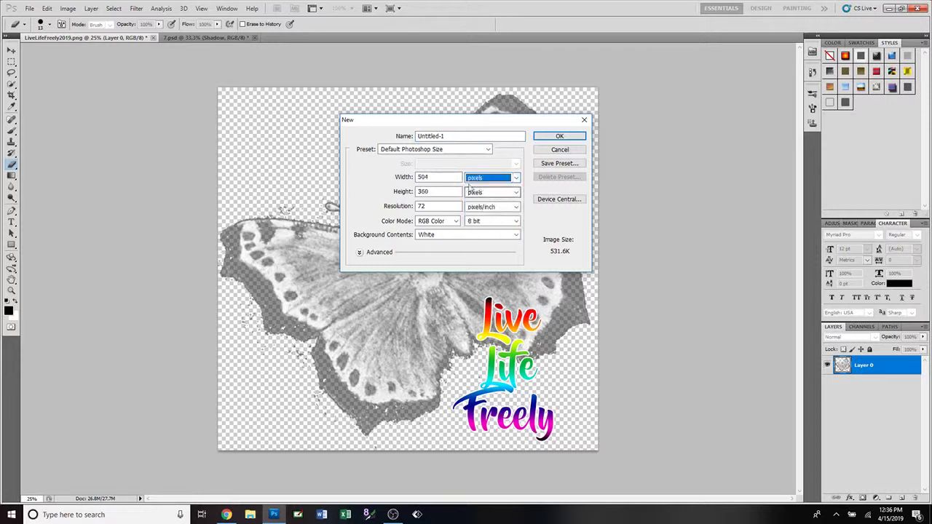
# - Set width 3200, height 2800, resolution 300 and transparent background, then create it
pyautogui.doubleClick(446, 181)
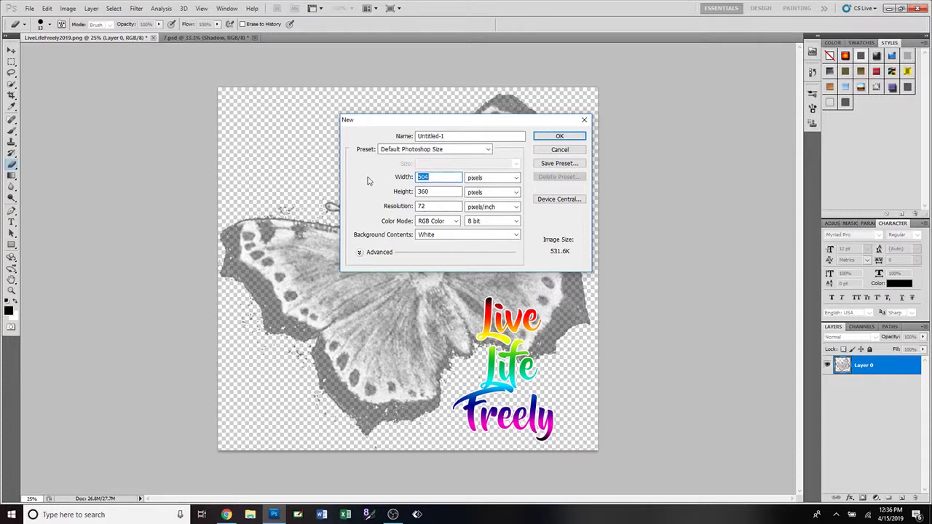
pyautogui.write('3200')
pyautogui.press('Tab')
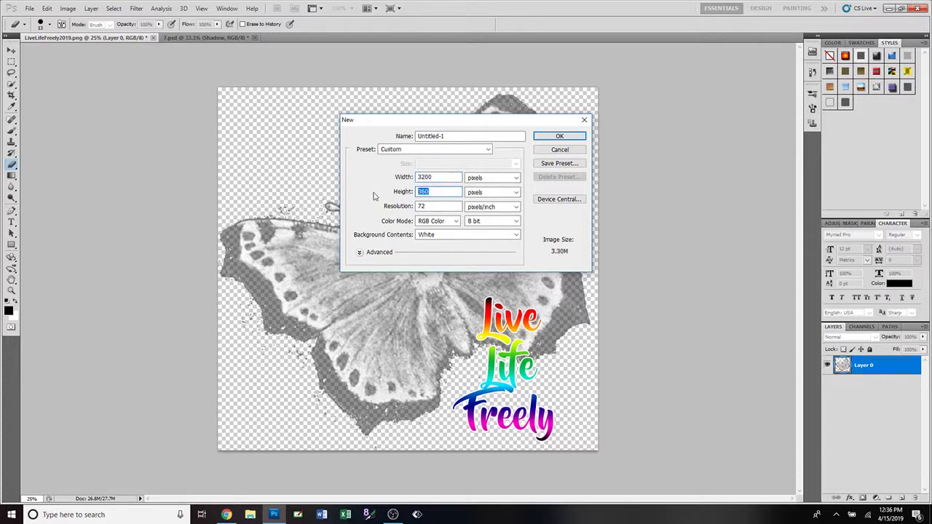
pyautogui.write('2800')
pyautogui.press('Tab')
pyautogui.write('300')
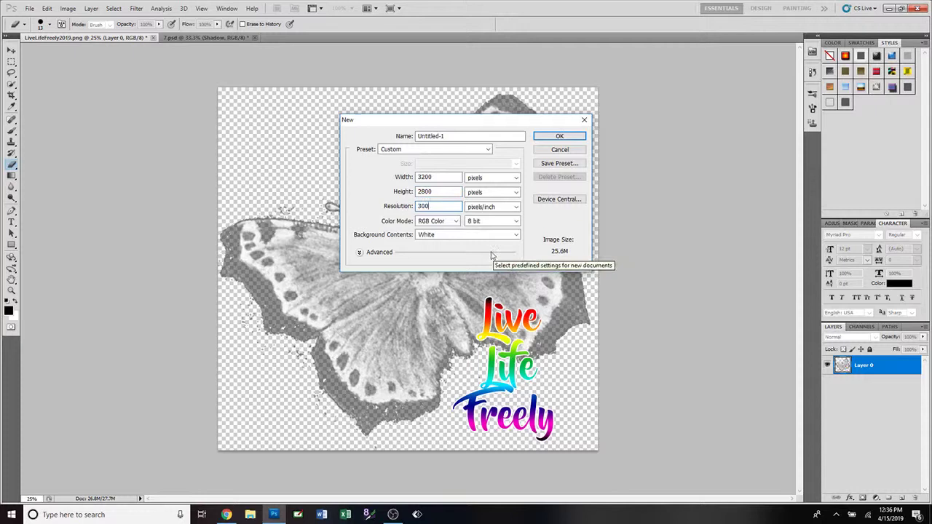
pyautogui.click(462, 236)
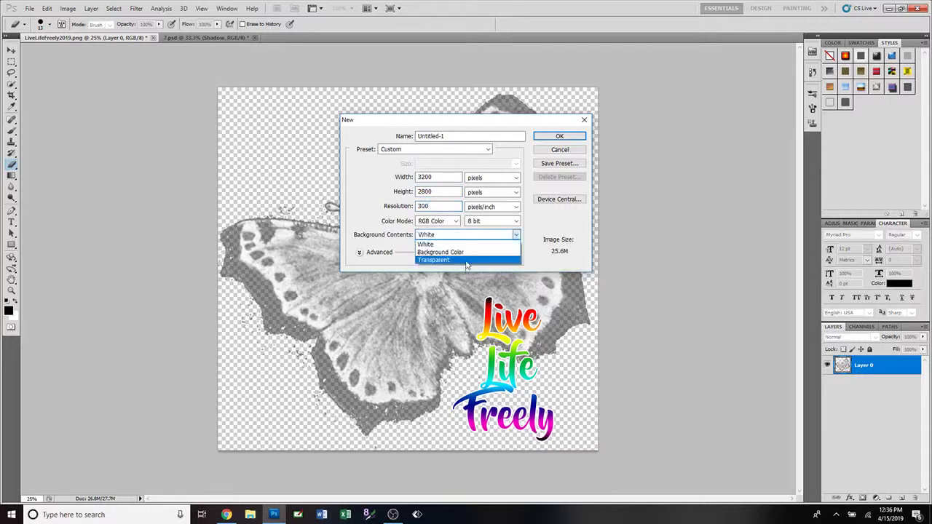
pyautogui.click(439, 261)
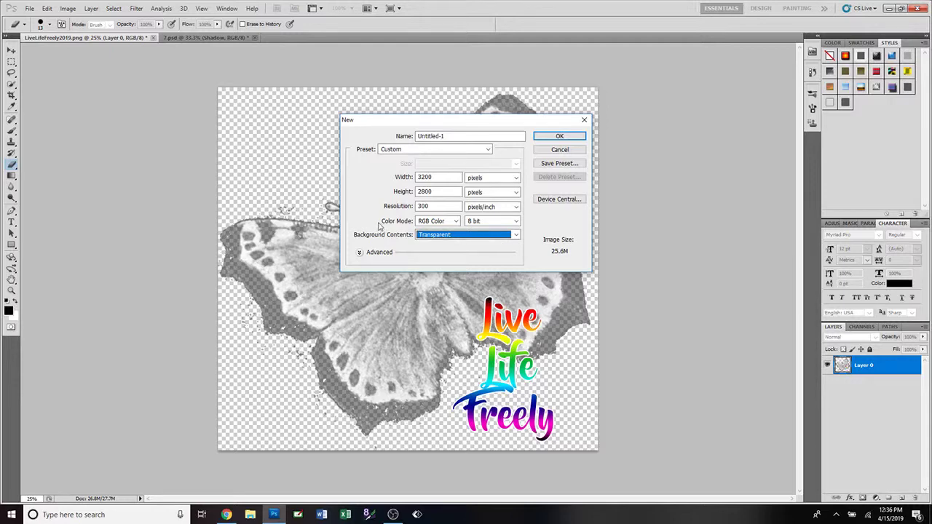
pyautogui.click(553, 137)
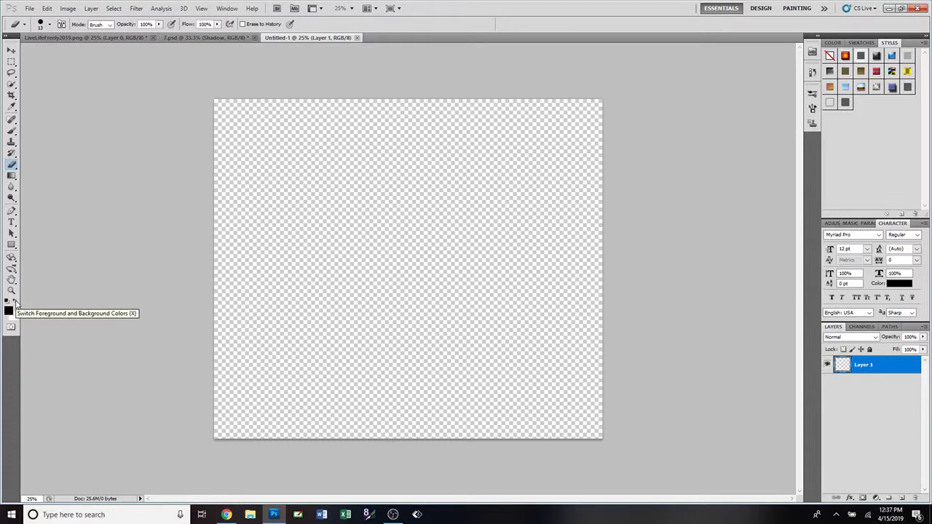
# - Reset and swap the toolbox colours so white is the foreground over black
pyautogui.click(13, 300)
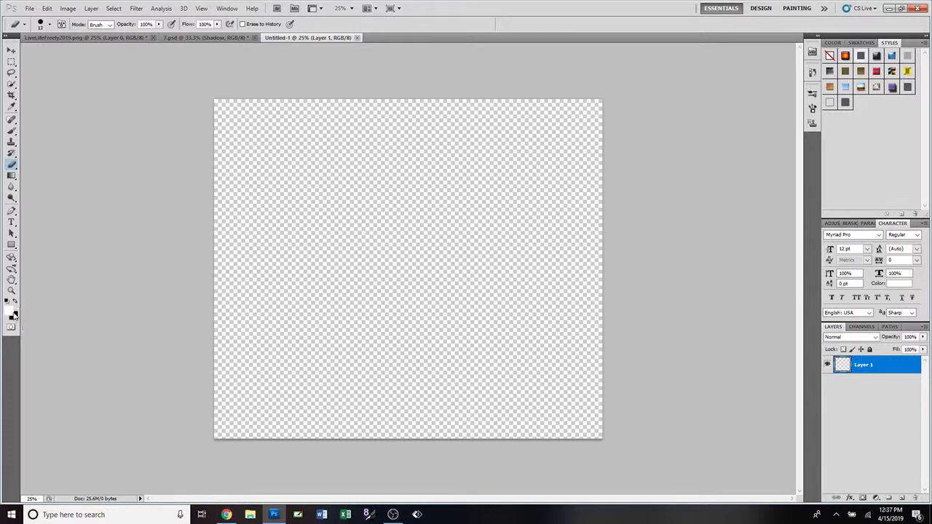
pyautogui.click(7, 302)
pyautogui.click(16, 302)
pyautogui.click(16, 303)
pyautogui.click(15, 303)
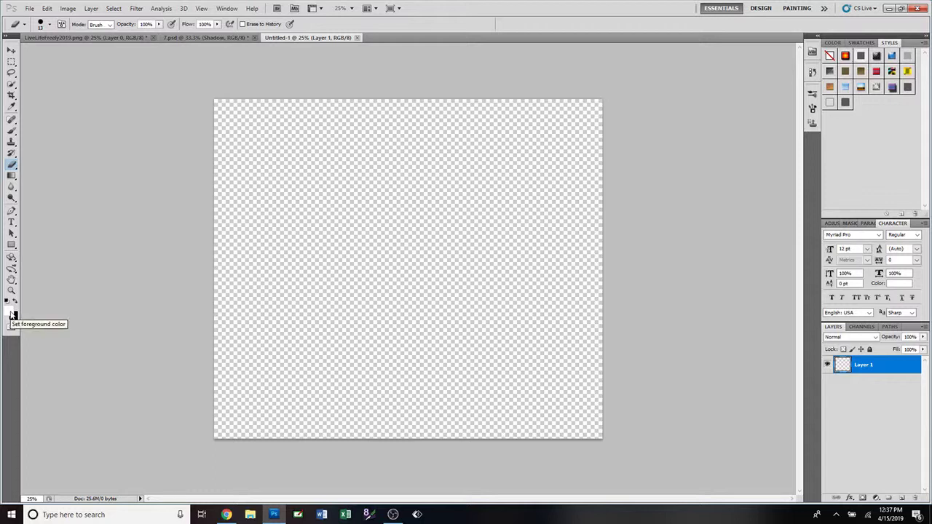
# - Pick the Brush tool and enlarge the brush preset picker to browse all presets
pyautogui.click(12, 132)
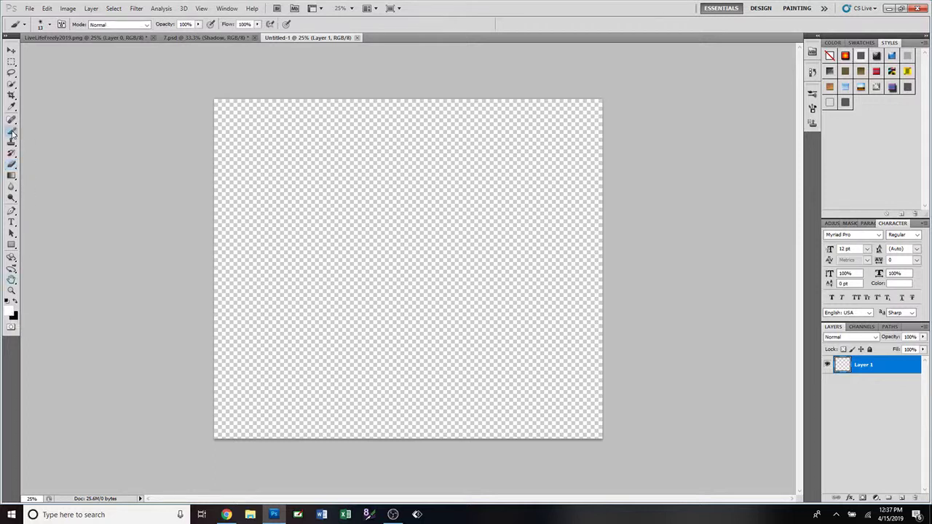
pyautogui.click(49, 24)
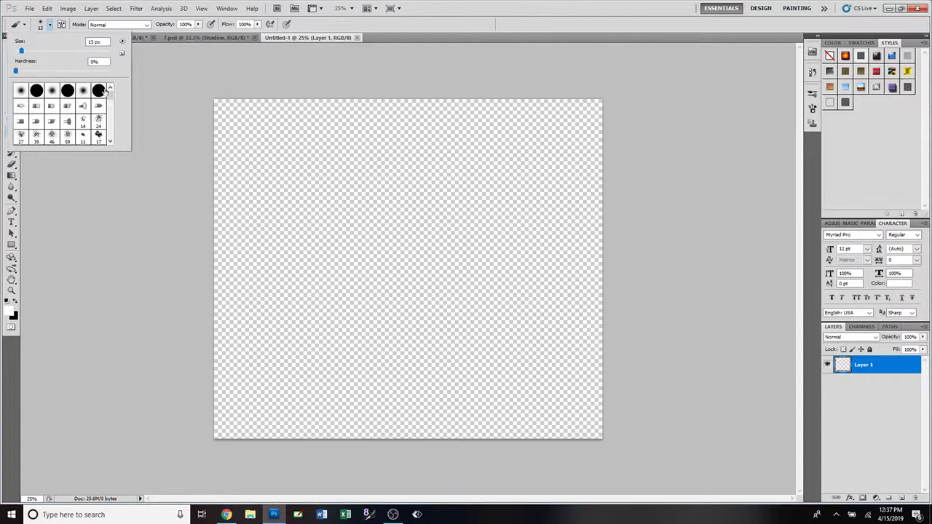
pyautogui.moveTo(128, 150)
pyautogui.mouseDown()
pyautogui.moveTo(151, 336)
pyautogui.moveTo(182, 388)
pyautogui.mouseUp()
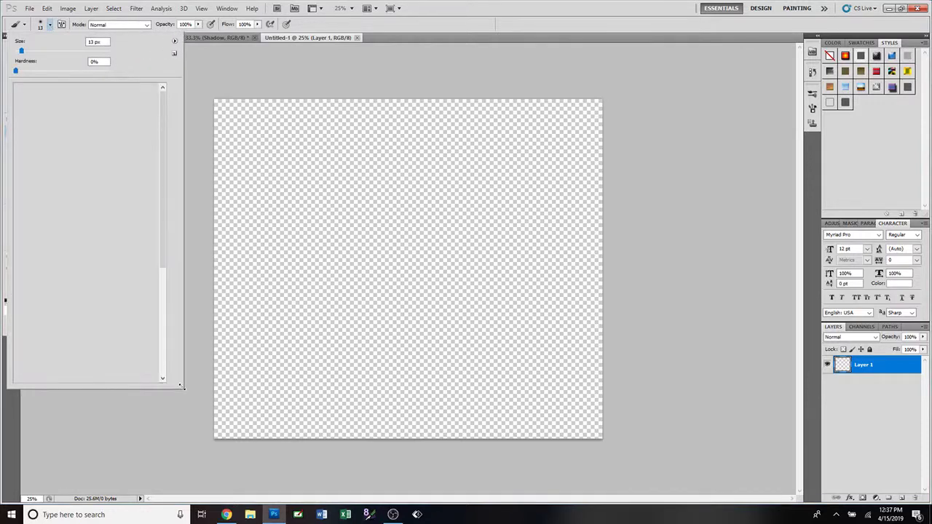
pyautogui.moveTo(164, 154); pyautogui.dragTo(164, 276)
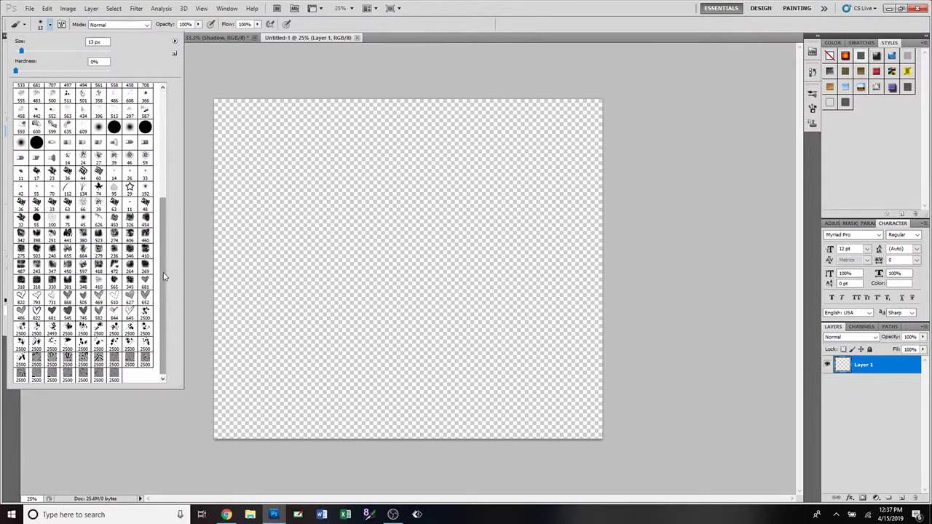
pyautogui.scroll(3, 142, 218)
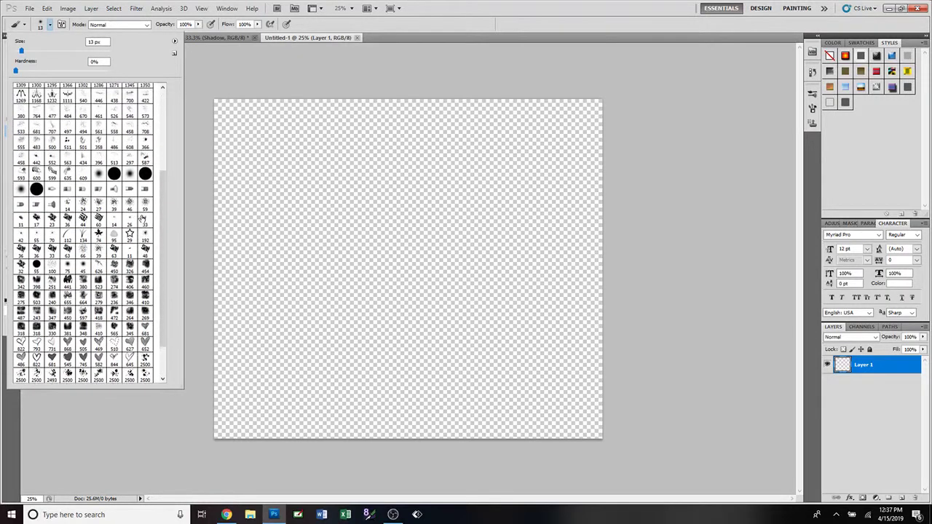
pyautogui.scroll(3, 142, 218)
pyautogui.scroll(6, 145, 218)
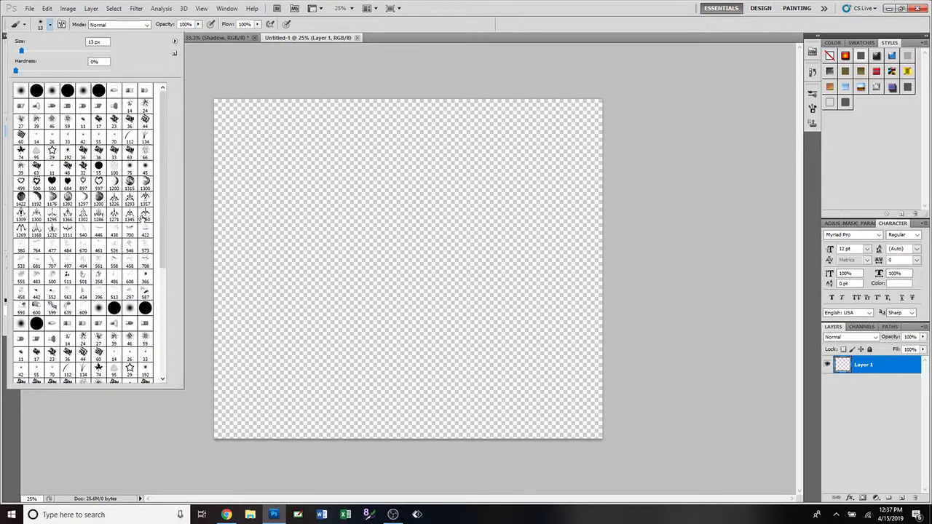
pyautogui.scroll(-12, 143, 219)
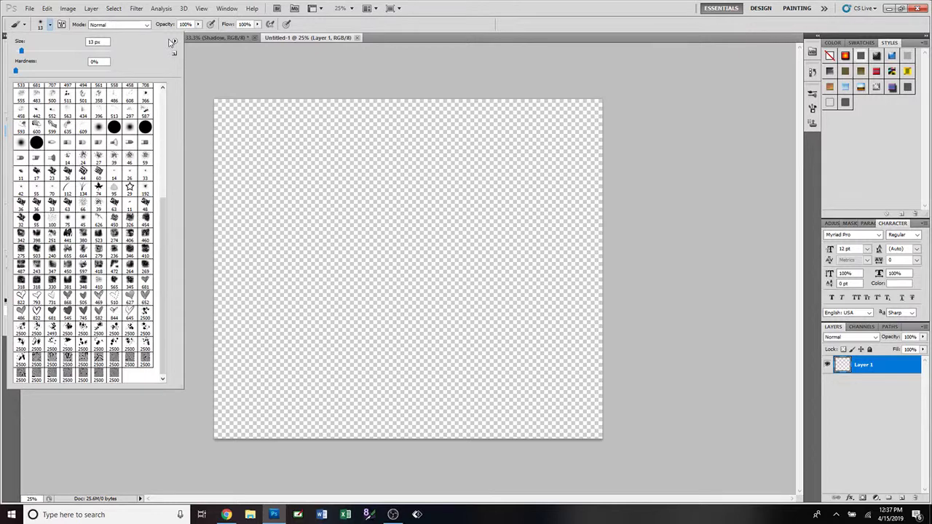
# - Load the butterflies .abr from C:\Program Files\Adobe\Adobe Photoshop CS5 (64 Bit)\Presets\Brushes
pyautogui.click(174, 42)
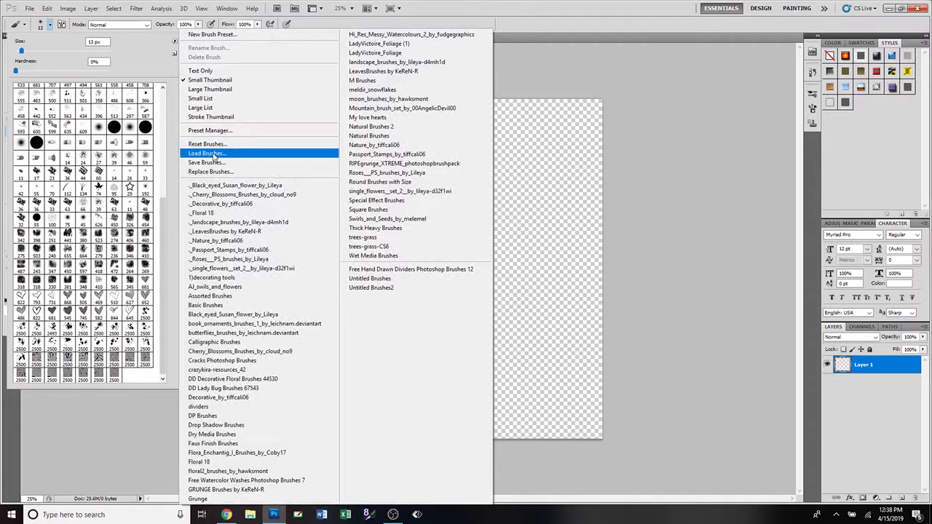
pyautogui.click(208, 154)
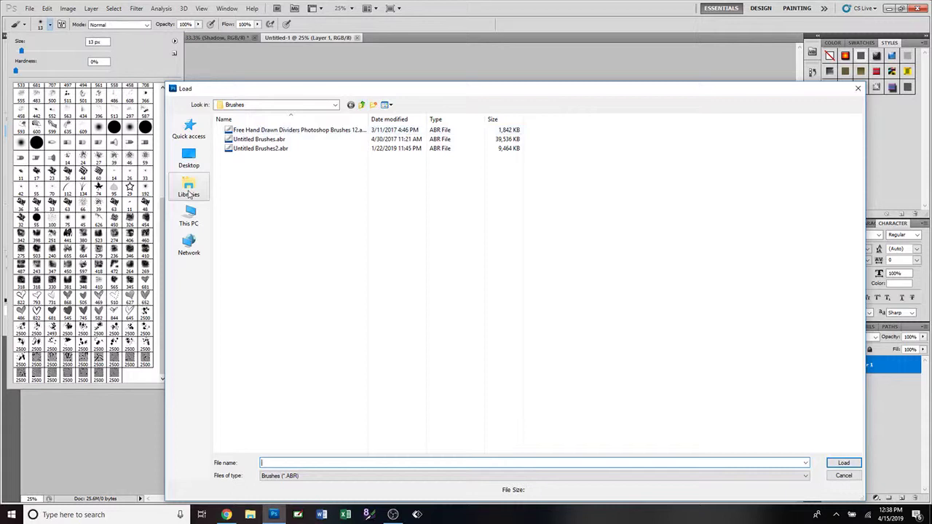
pyautogui.click(189, 191)
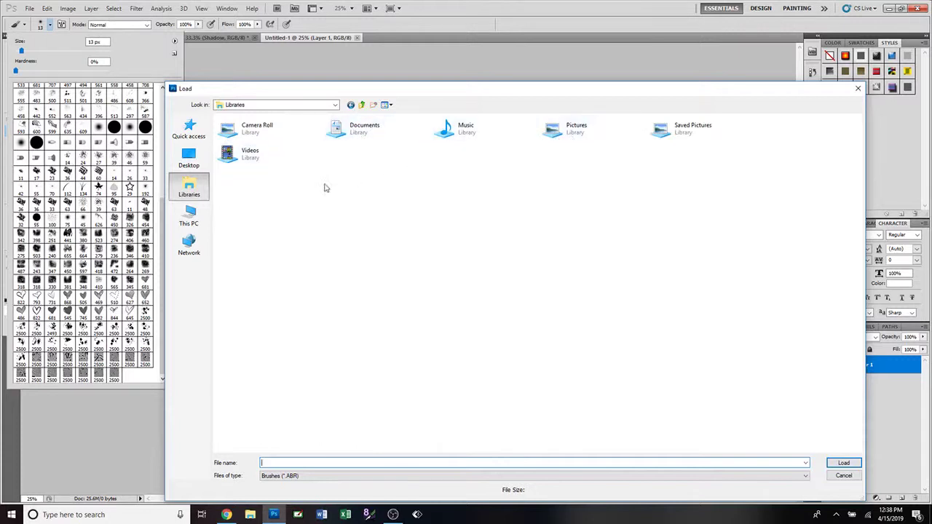
pyautogui.click(186, 217)
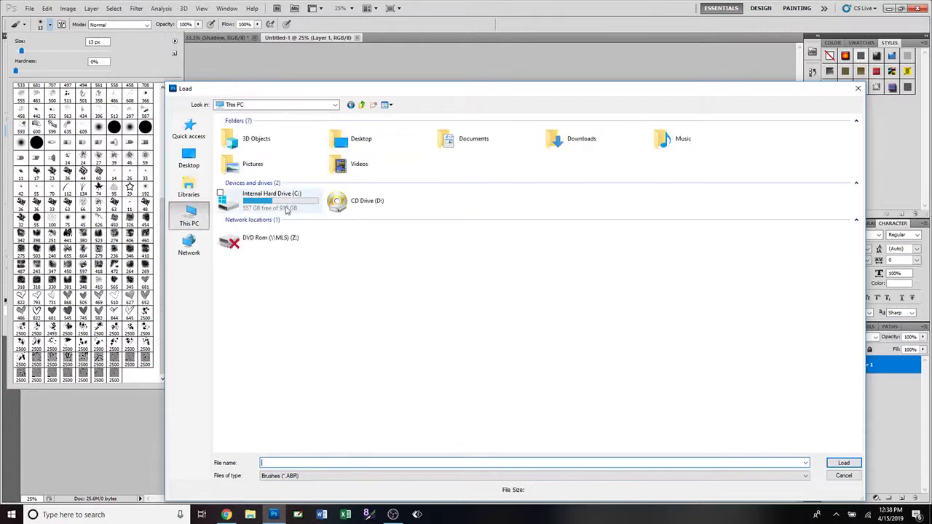
pyautogui.doubleClick(291, 207)
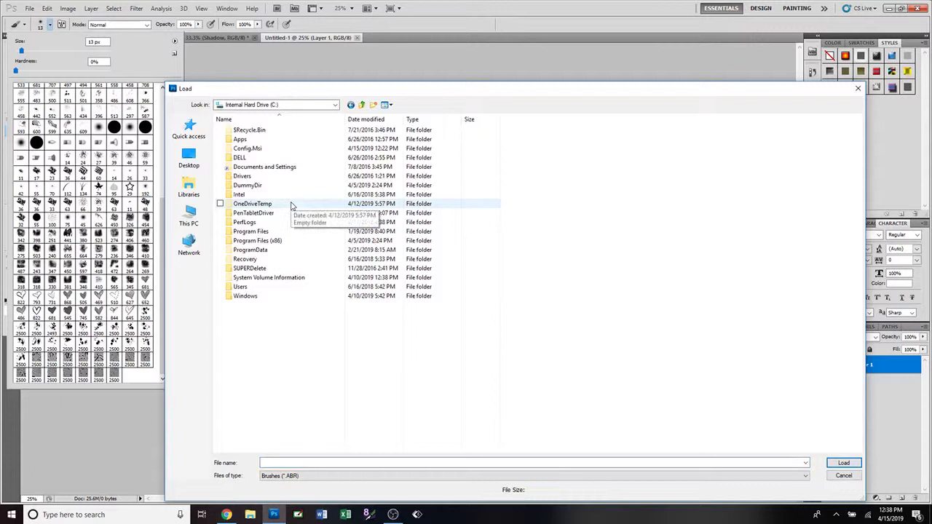
pyautogui.doubleClick(289, 232)
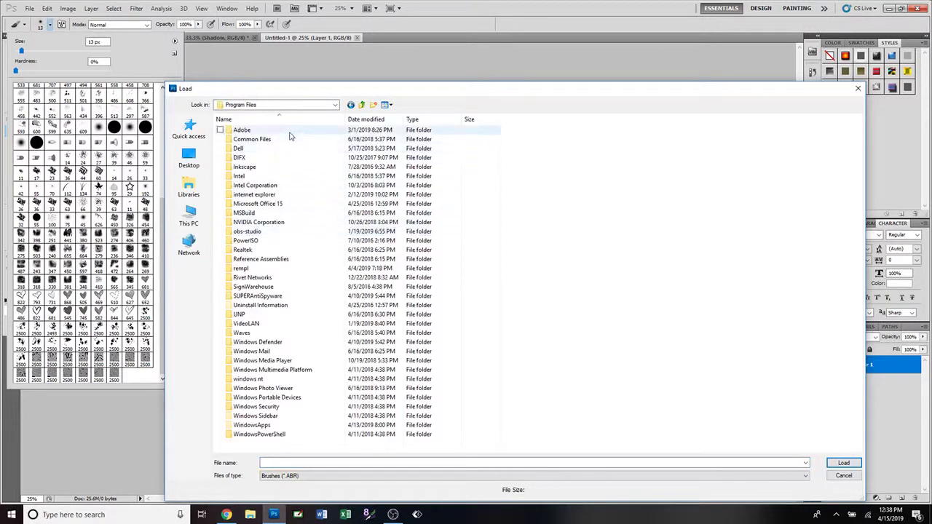
pyautogui.doubleClick(290, 131)
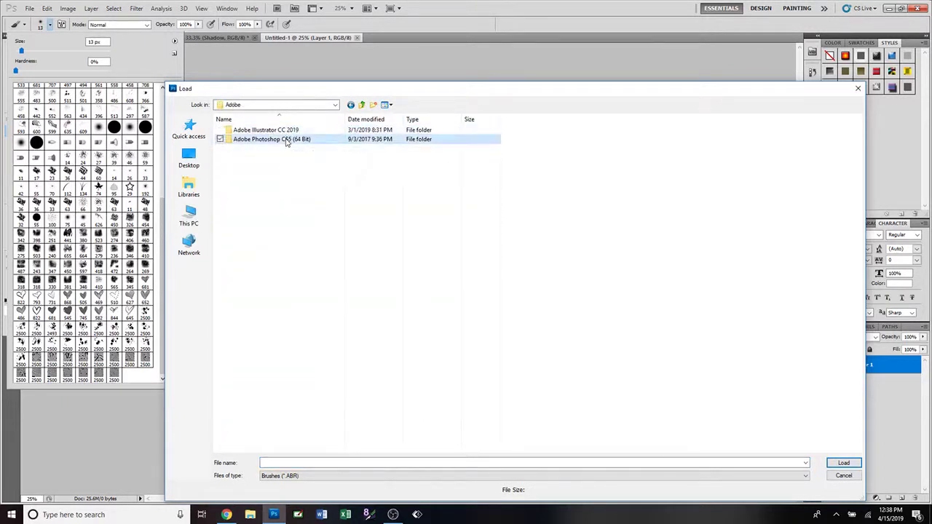
pyautogui.doubleClick(286, 140)
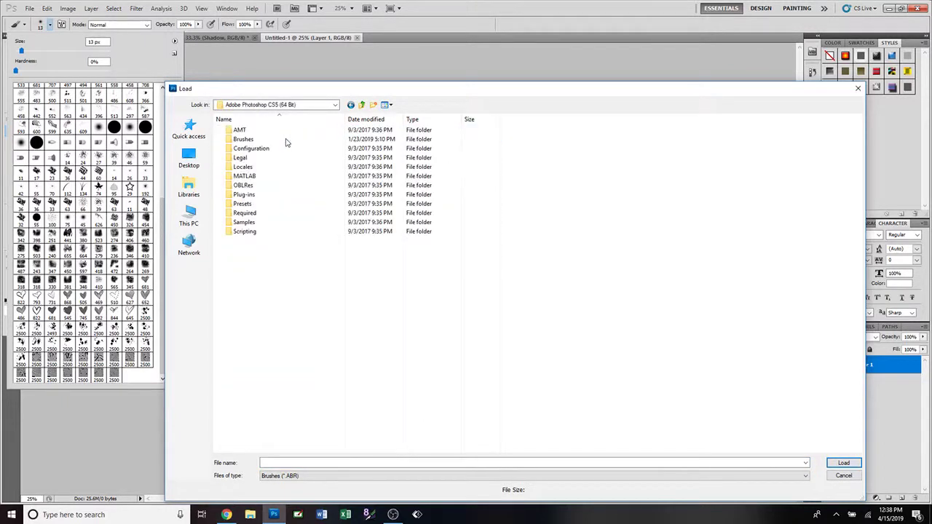
pyautogui.doubleClick(286, 204)
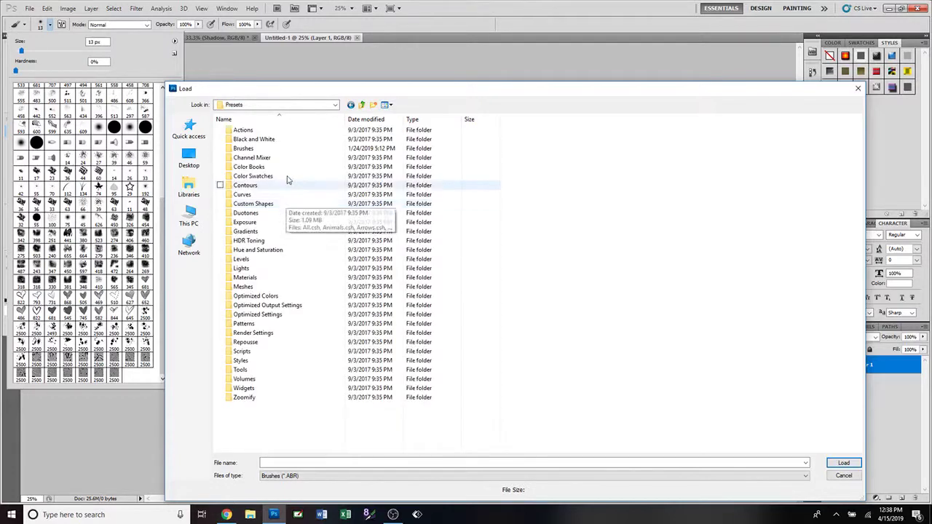
pyautogui.doubleClick(293, 150)
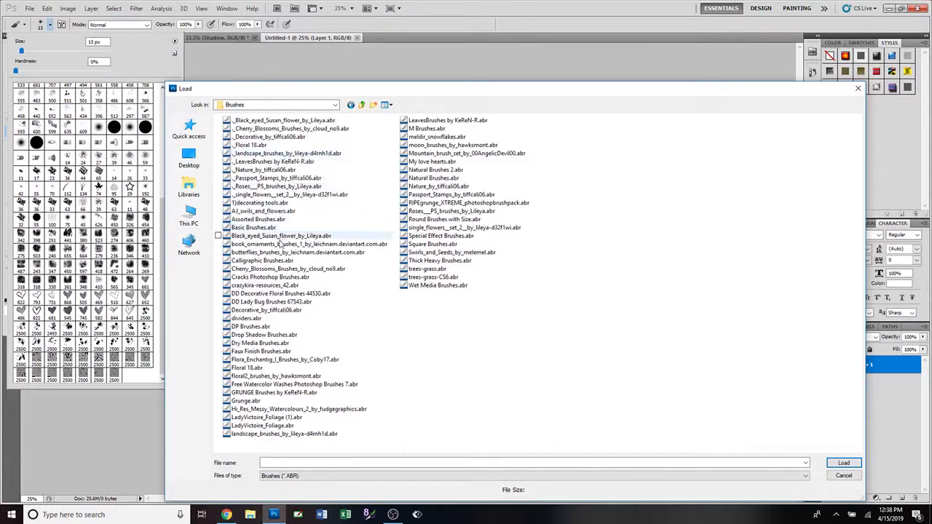
pyautogui.click(281, 252)
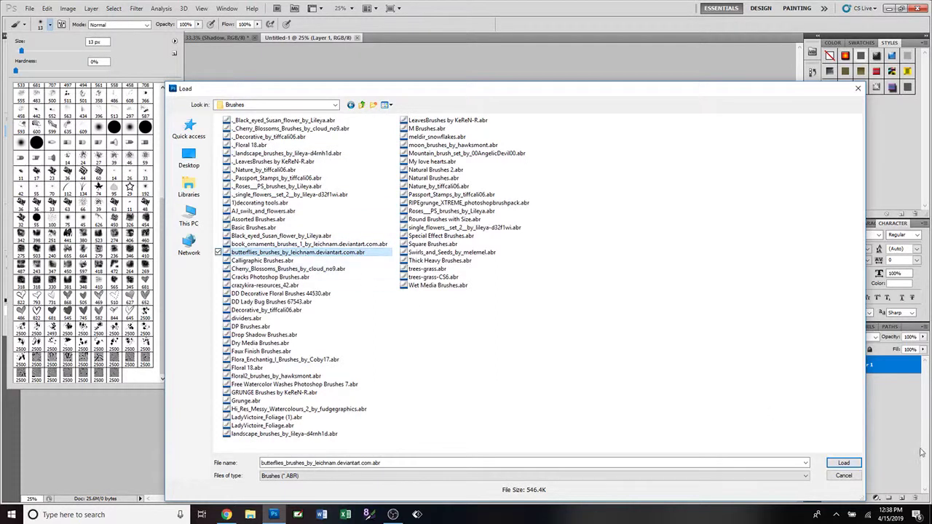
pyautogui.click(837, 465)
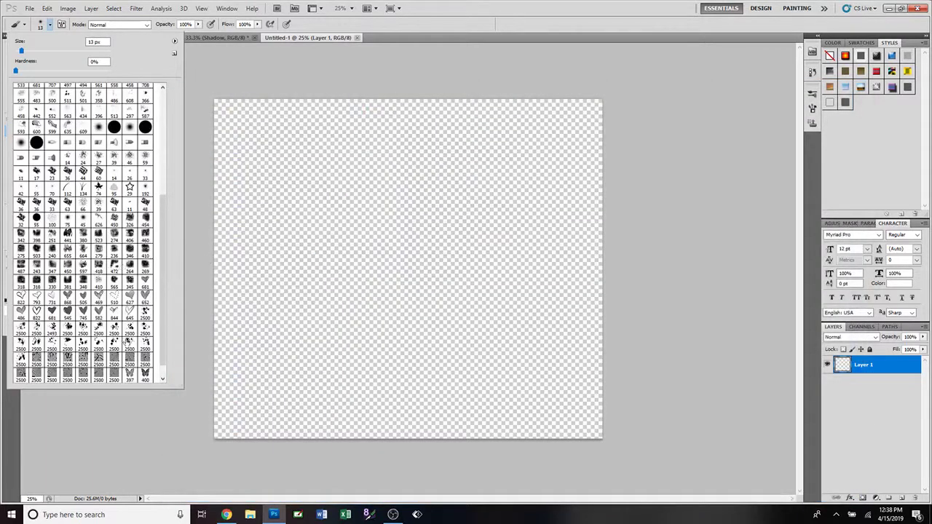
# - Stamp a white butterfly onto the canvas using butterfly brush 397 at 2500 px
pyautogui.scroll(-1, 155, 340)
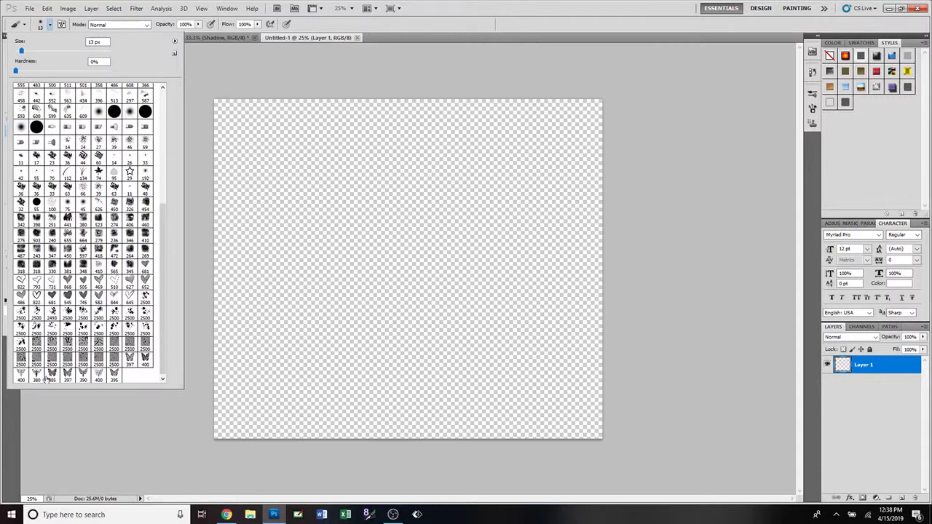
pyautogui.click(68, 375)
pyautogui.moveTo(96, 51); pyautogui.dragTo(110, 52)
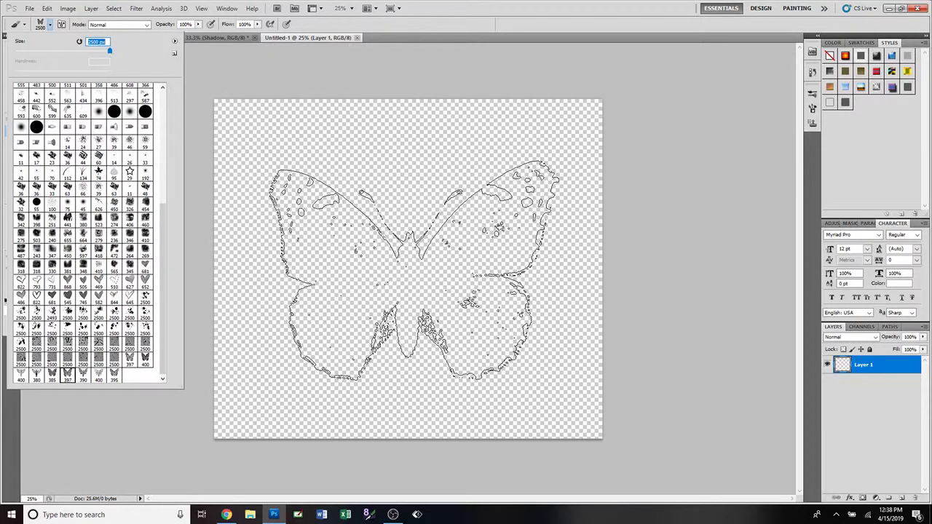
pyautogui.click(414, 270)
pyautogui.click(414, 270)
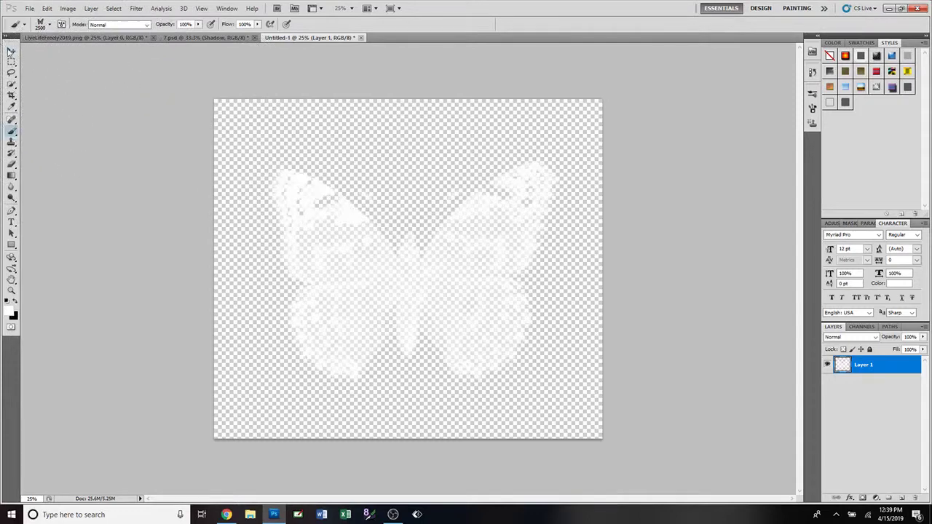
# - Scale the butterfly to 111.92% and rotate it to about −25.25°
pyautogui.click(10, 50)
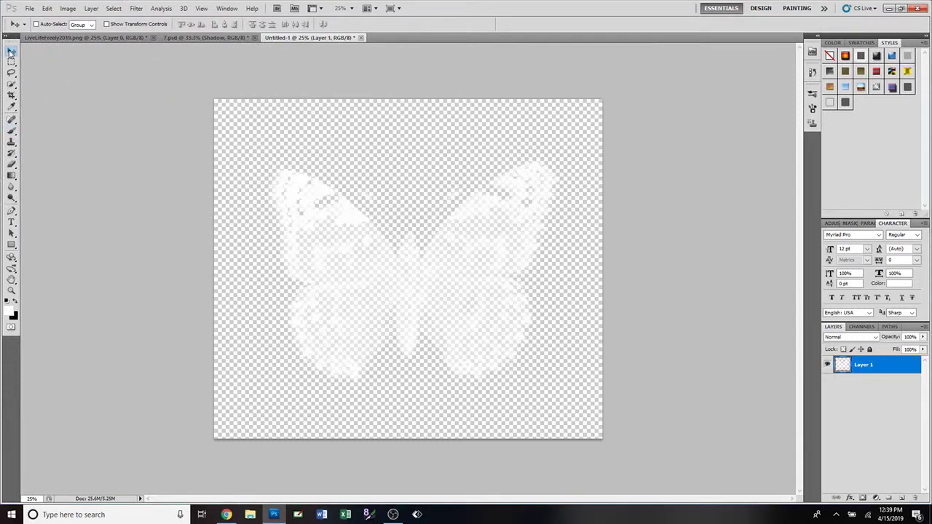
pyautogui.hotkey('ctrl', 't')
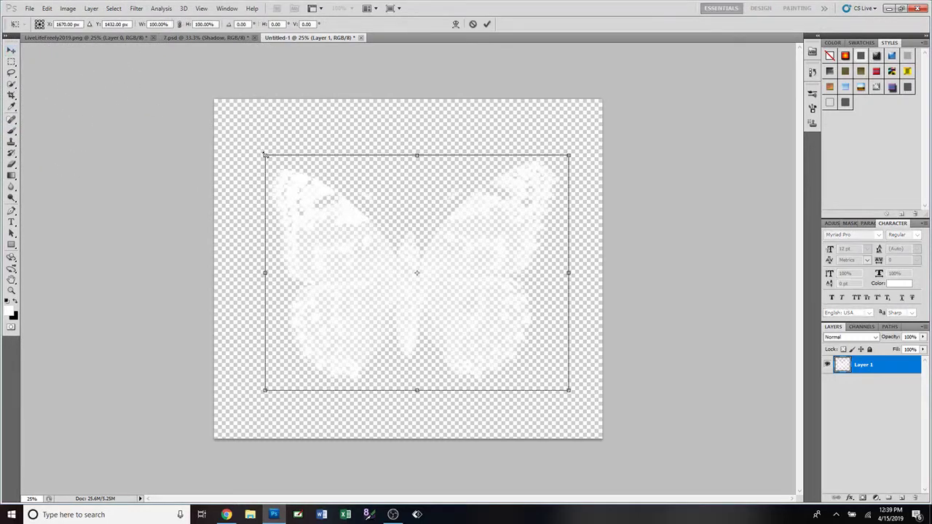
pyautogui.moveTo(265, 155); pyautogui.dragTo(228, 128)
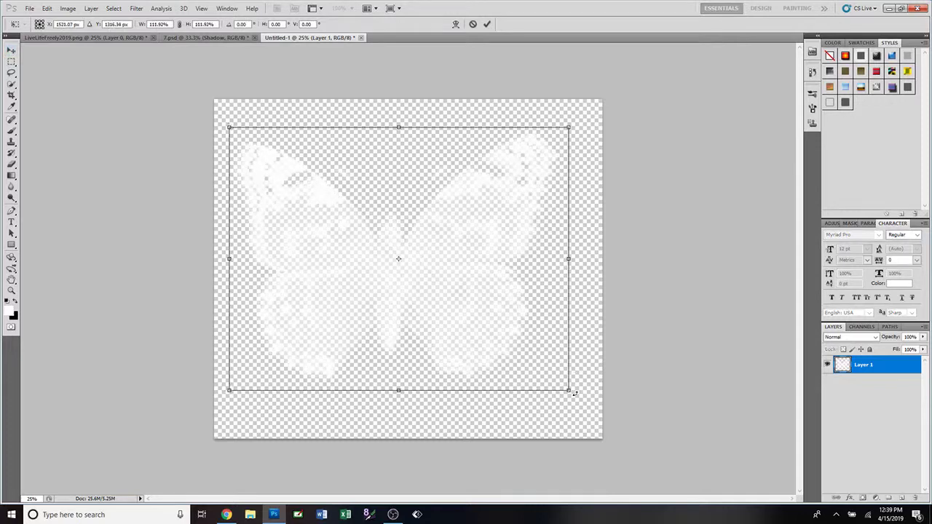
pyautogui.moveTo(576, 397); pyautogui.dragTo(602, 306)
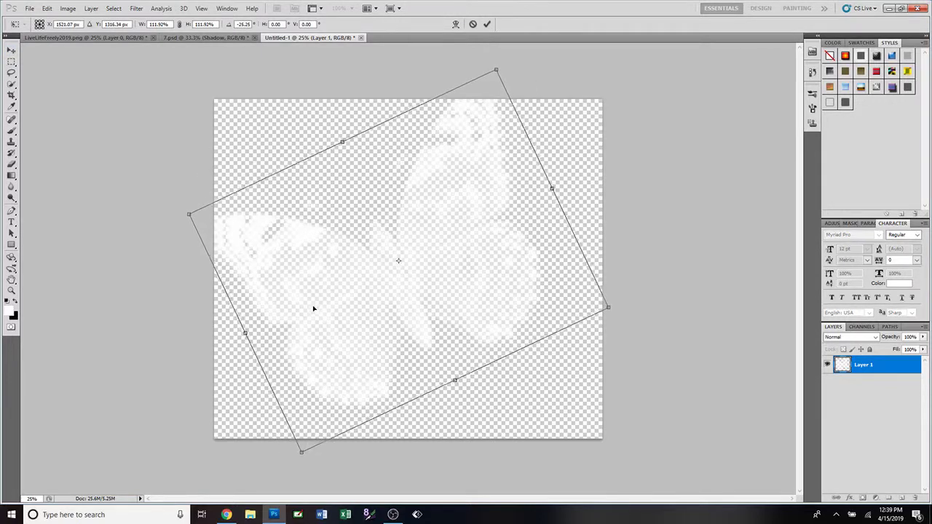
pyautogui.moveTo(312, 308); pyautogui.dragTo(326, 321)
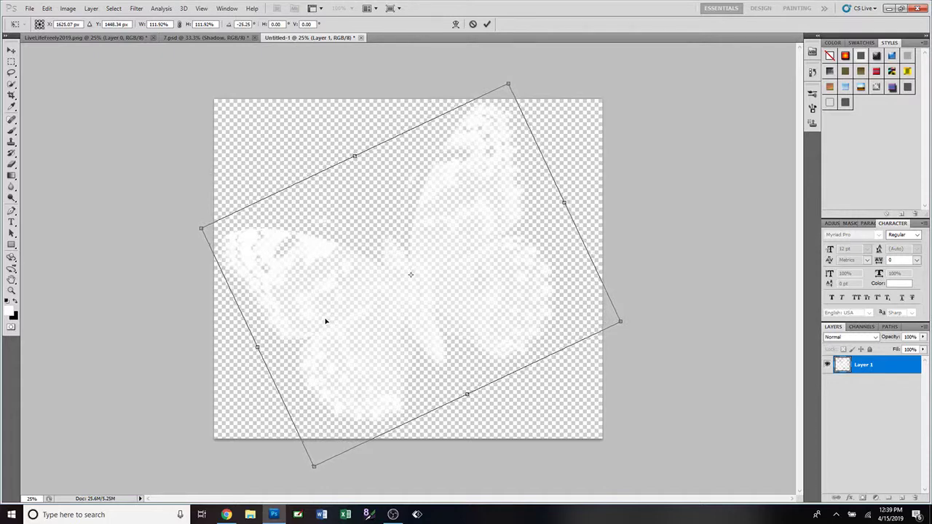
pyautogui.click(488, 24)
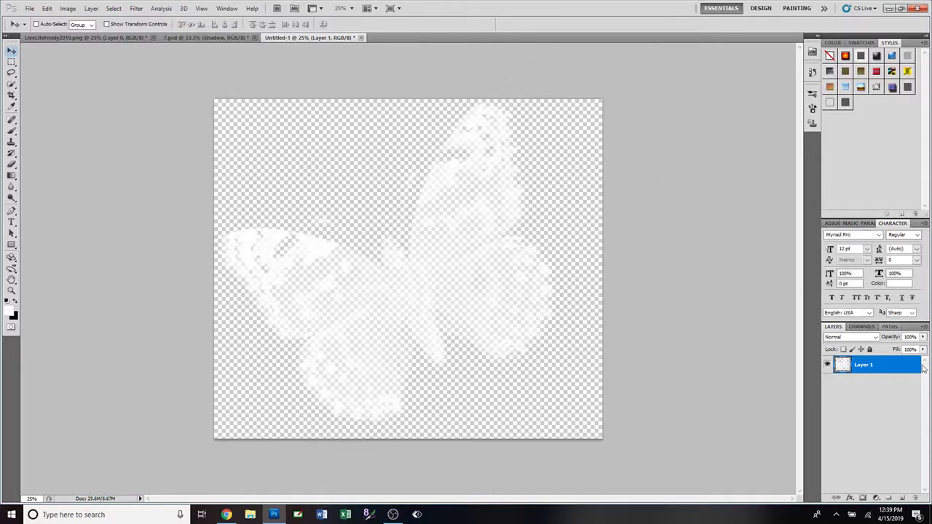
# - Add a 1 px outside Stroke to Layer 1 through its Layer Style settings
pyautogui.doubleClick(914, 368)
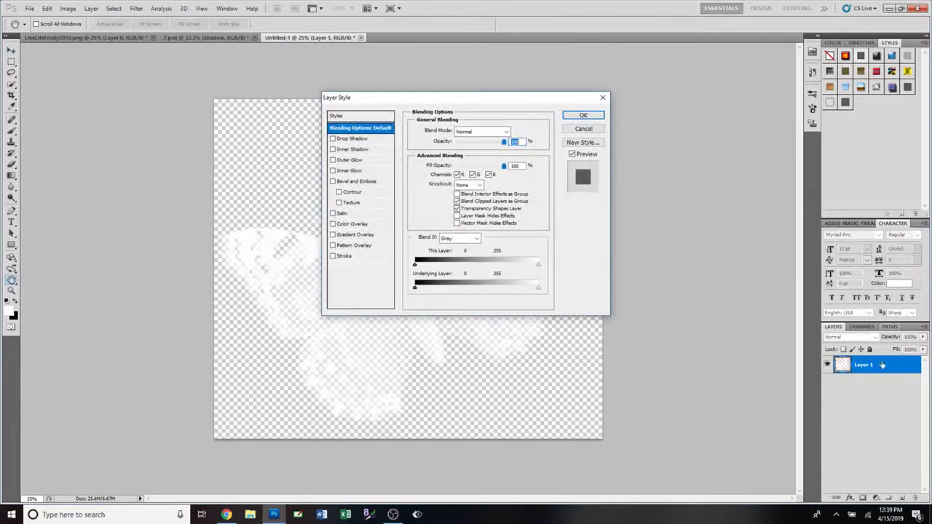
pyautogui.moveTo(476, 106); pyautogui.dragTo(819, 75)
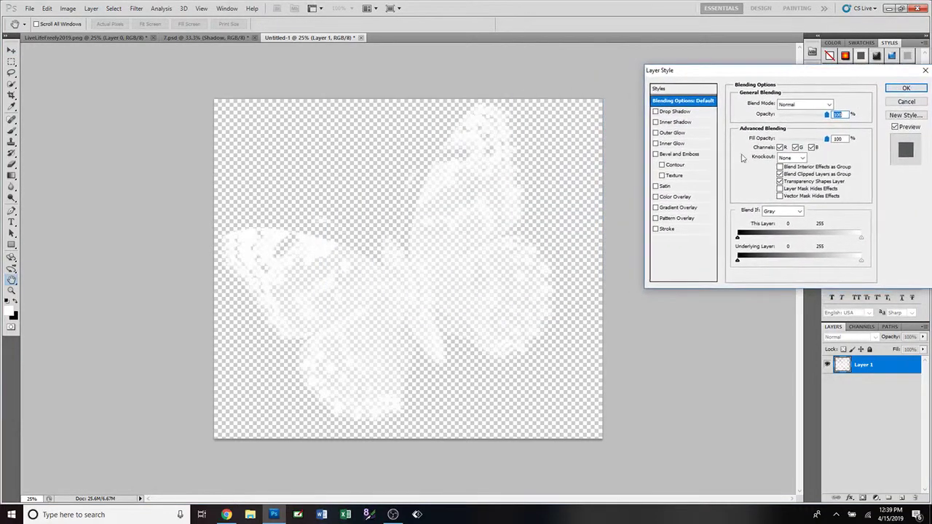
pyautogui.click(655, 229)
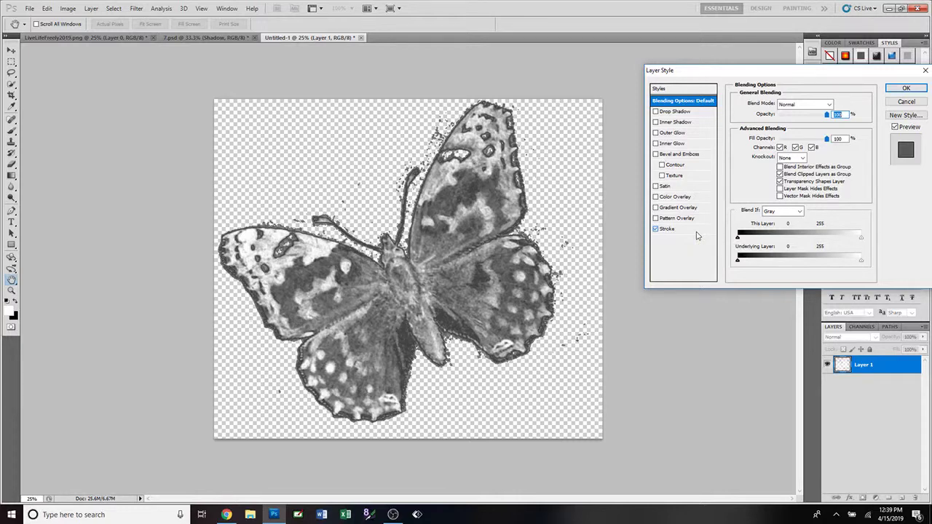
pyautogui.click(697, 236)
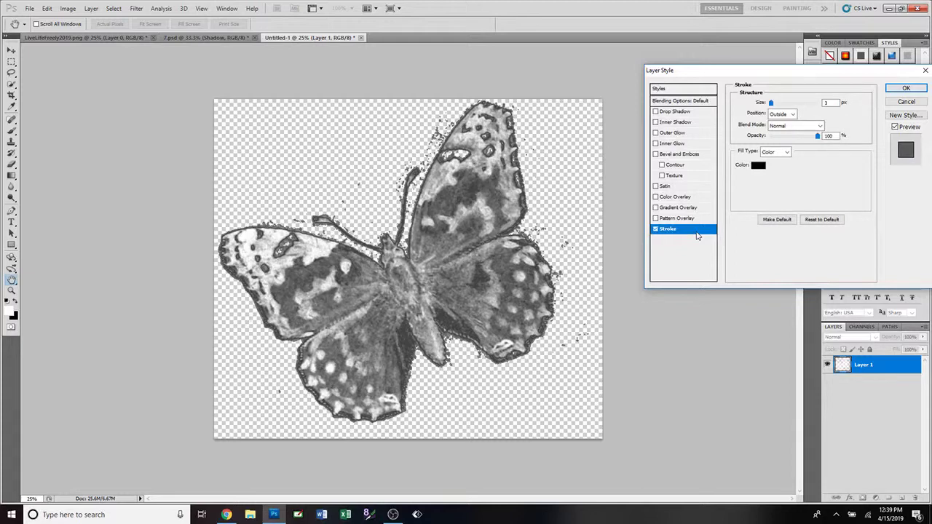
pyautogui.moveTo(771, 104); pyautogui.dragTo(766, 104)
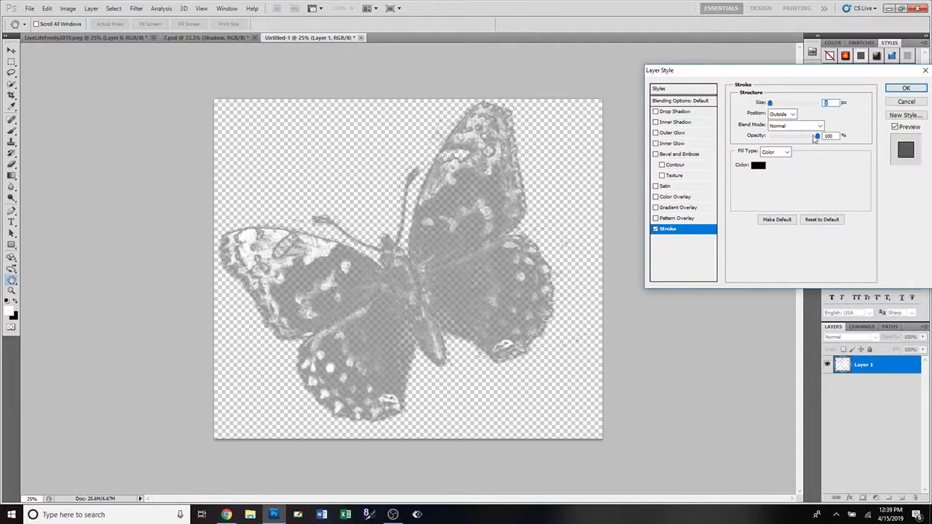
pyautogui.moveTo(817, 136)
pyautogui.mouseDown()
pyautogui.moveTo(798, 140)
pyautogui.moveTo(824, 142)
pyautogui.mouseUp()
# - Change the butterfly's stroke colour to the mid grey #5d5d5d
pyautogui.click(757, 166)
pyautogui.moveTo(356, 202); pyautogui.dragTo(331, 227)
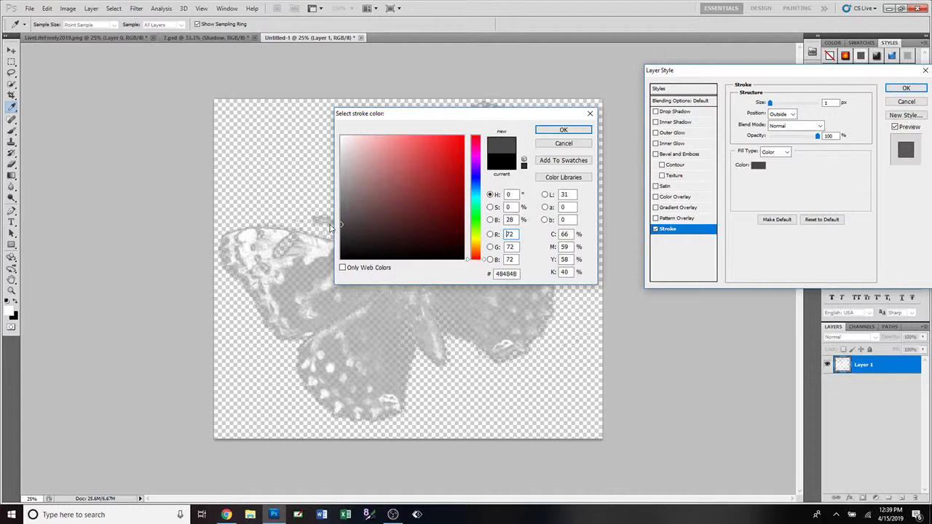
pyautogui.moveTo(339, 225)
pyautogui.mouseDown()
pyautogui.moveTo(340, 209)
pyautogui.moveTo(340, 248)
pyautogui.moveTo(340, 214)
pyautogui.mouseUp()
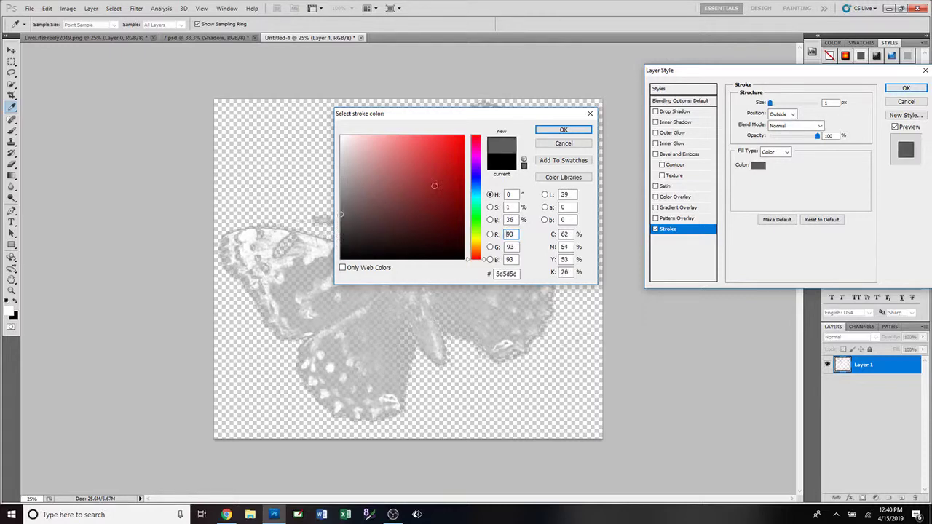
pyautogui.click(563, 129)
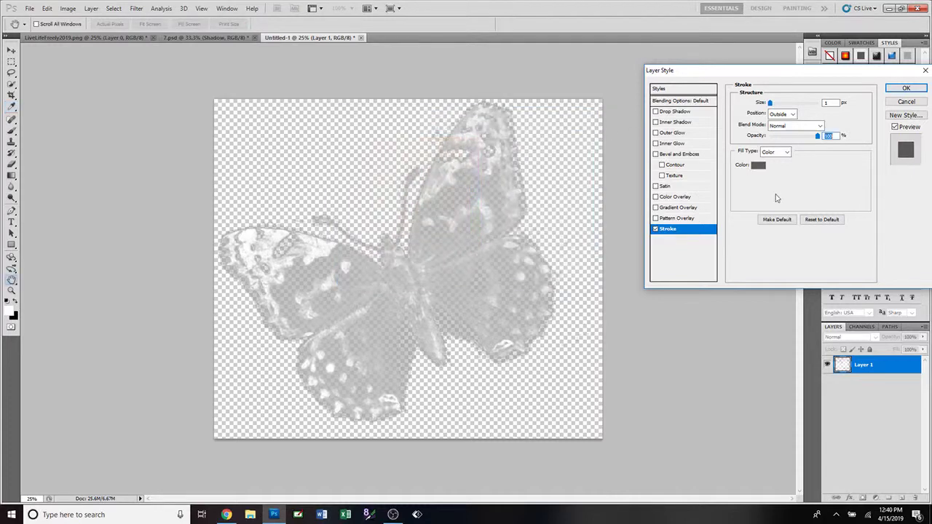
# - Try a white or black Color Overlay, discard it, and apply the stroke-only style
pyautogui.click(710, 198)
pyautogui.click(832, 105)
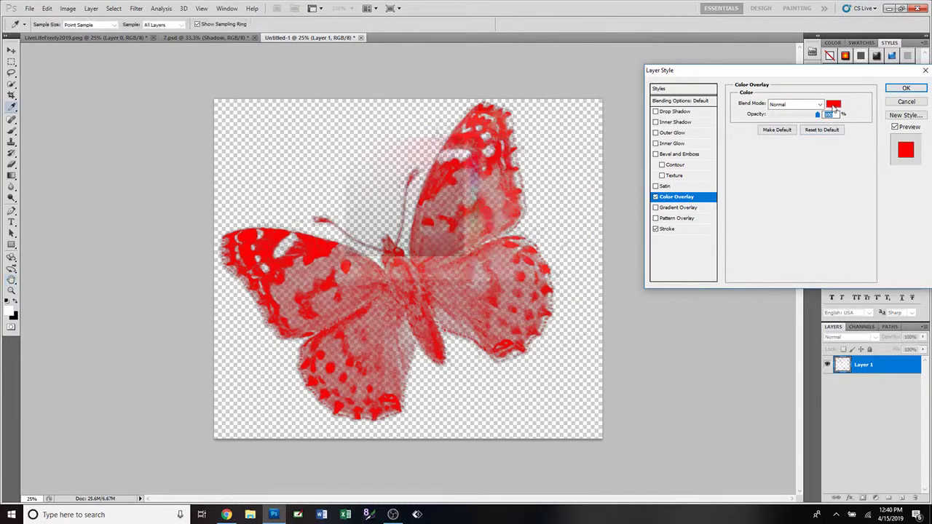
pyautogui.click(335, 122)
pyautogui.click(315, 120)
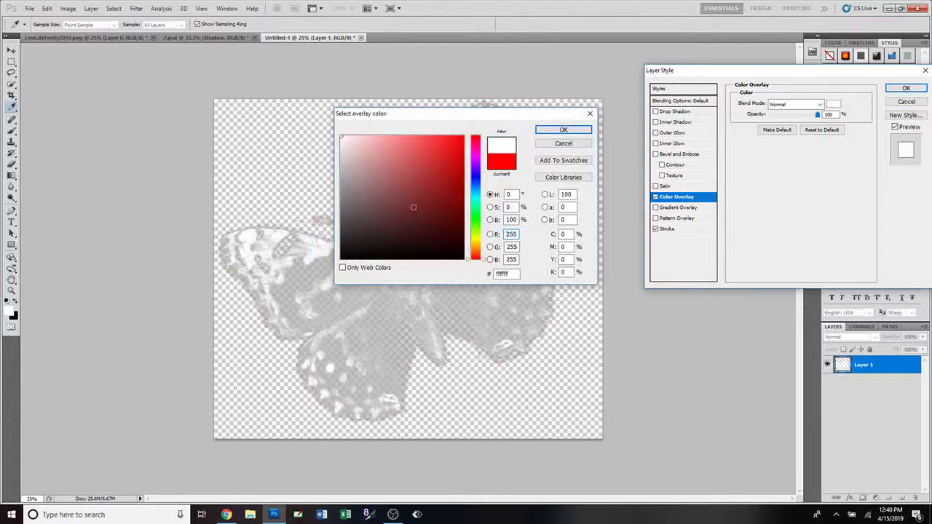
pyautogui.moveTo(401, 216); pyautogui.dragTo(321, 274)
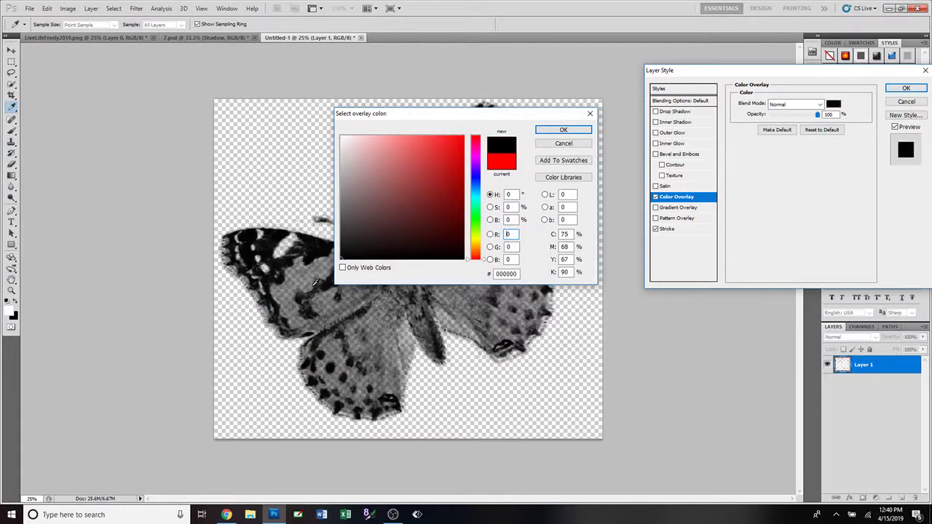
pyautogui.moveTo(366, 208); pyautogui.dragTo(339, 135)
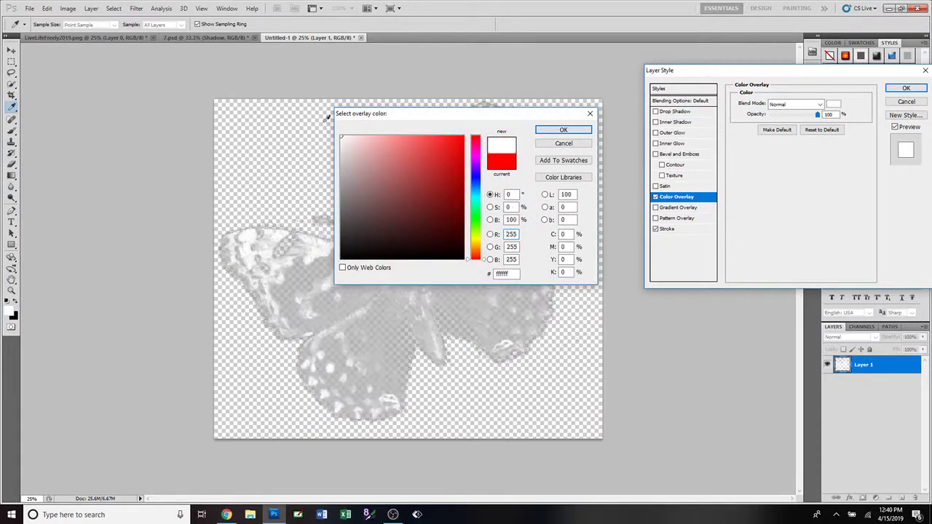
pyautogui.click(563, 144)
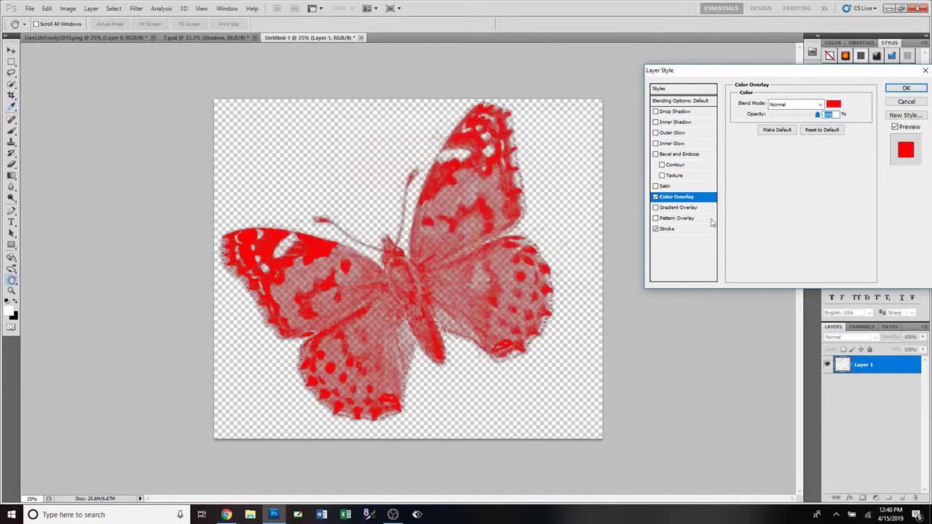
pyautogui.click(655, 197)
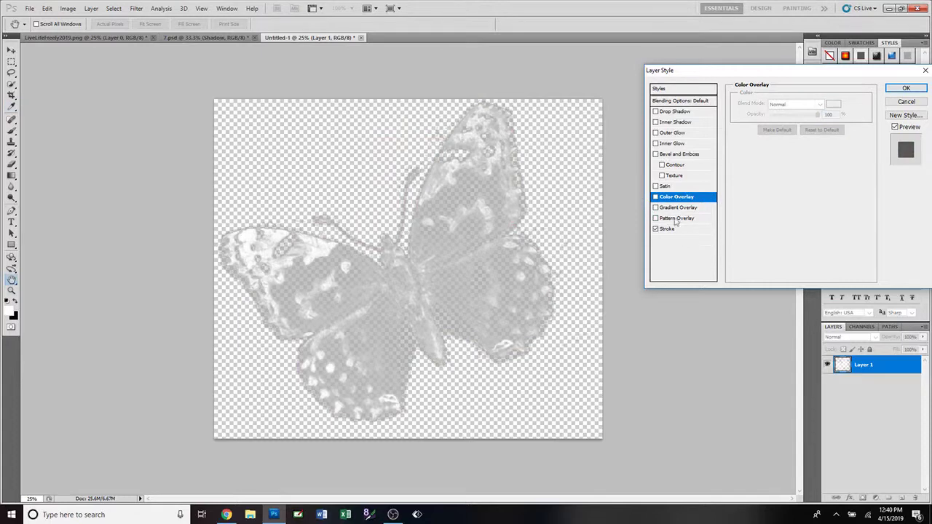
pyautogui.click(896, 90)
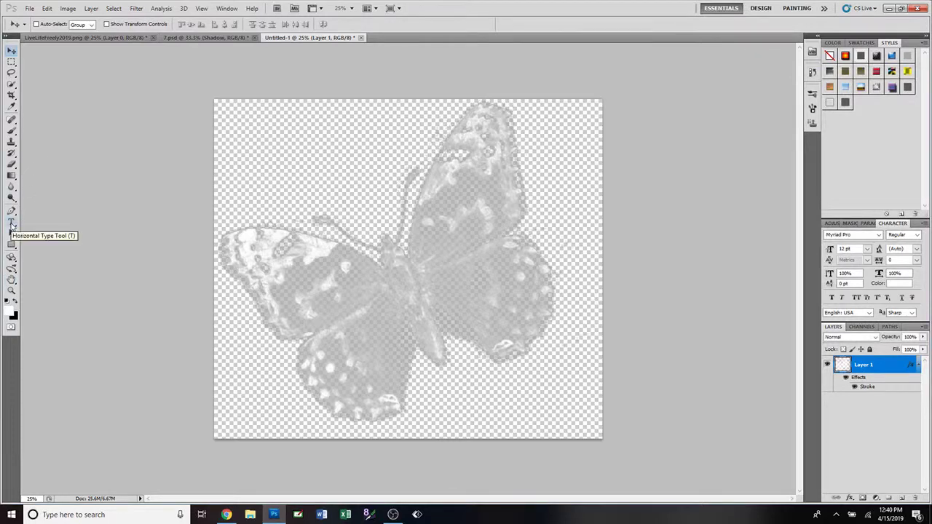
# - Type 'Live Life Freely' near the canvas centre and commit it
pyautogui.click(11, 224)
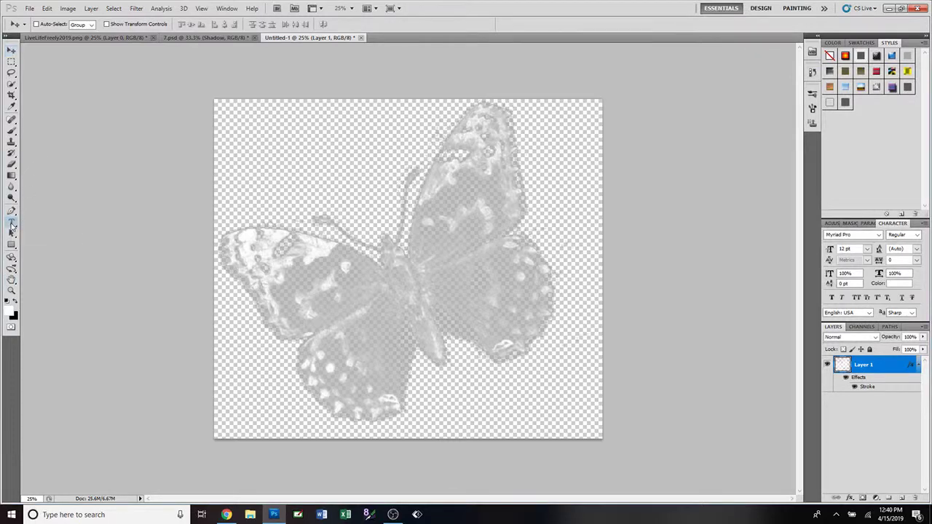
pyautogui.click(417, 239)
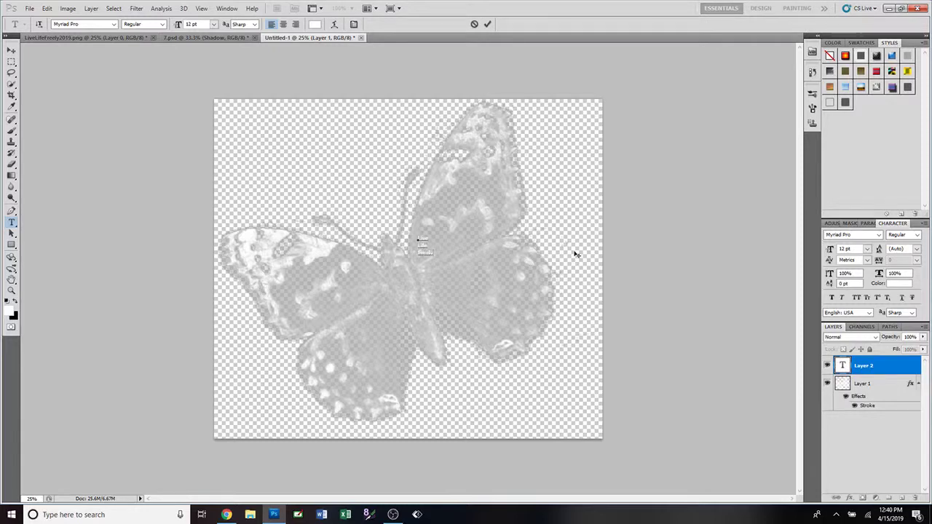
pyautogui.click(487, 24)
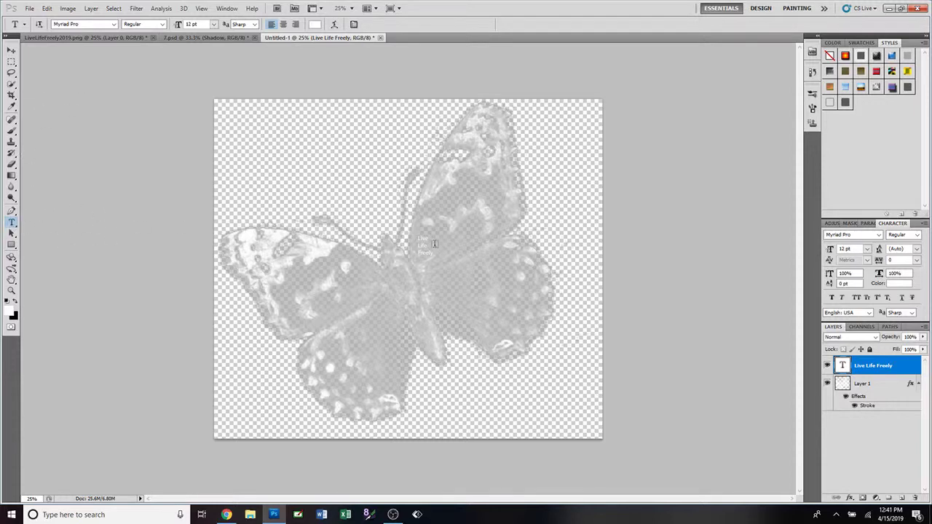
# - Set the text font to Beyond The Mountains at 100 pt
pyautogui.click(214, 24)
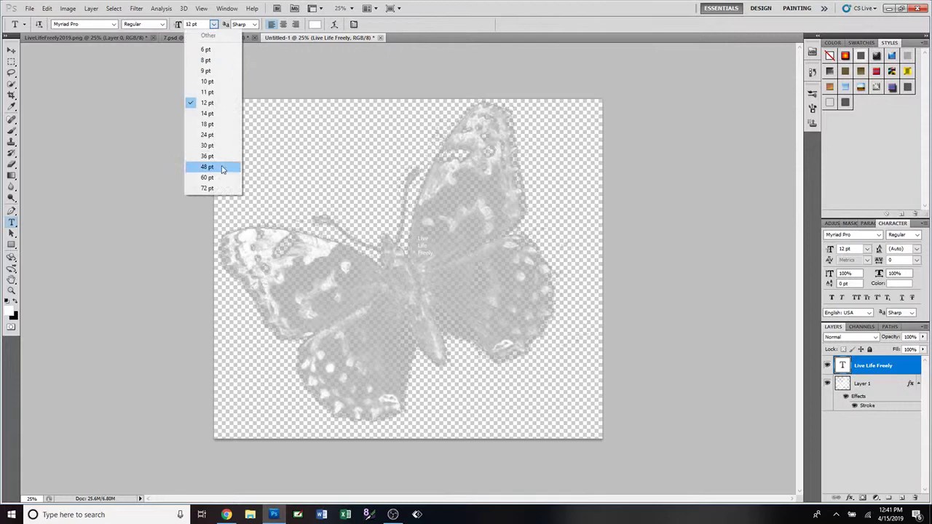
pyautogui.click(207, 188)
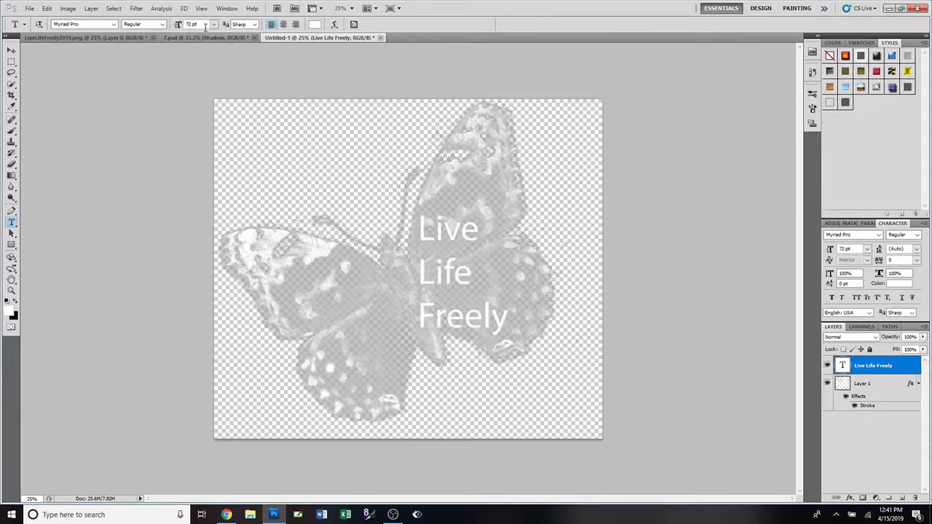
pyautogui.click(113, 25)
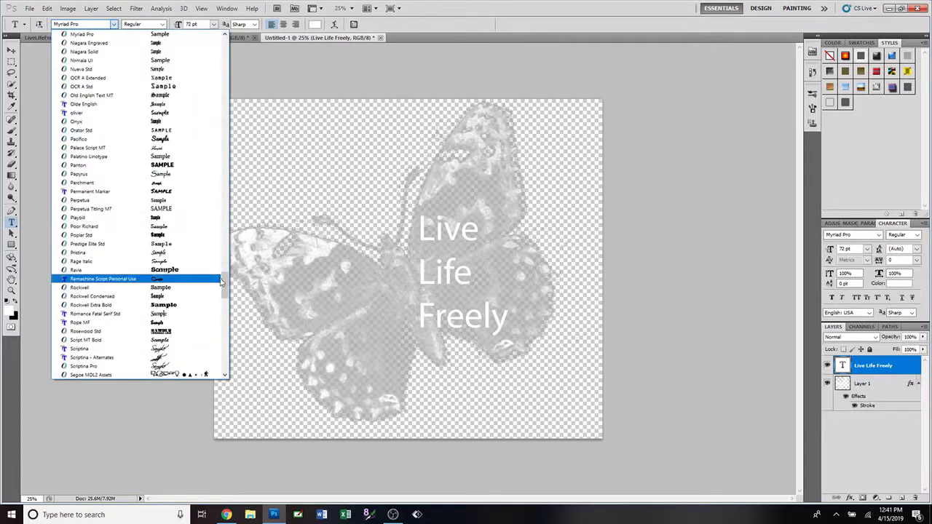
pyautogui.moveTo(225, 284)
pyautogui.mouseDown()
pyautogui.moveTo(218, 47)
pyautogui.moveTo(223, 149)
pyautogui.moveTo(223, 126)
pyautogui.mouseUp()
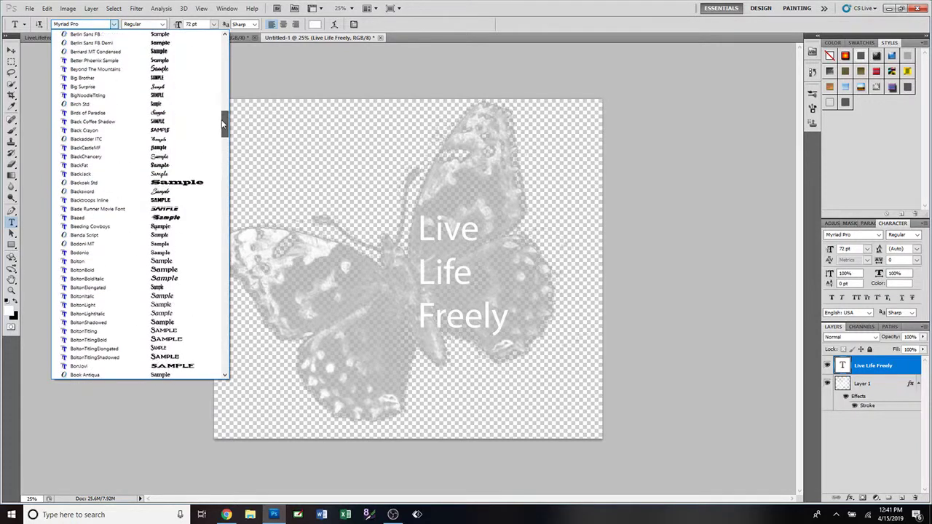
pyautogui.click(182, 68)
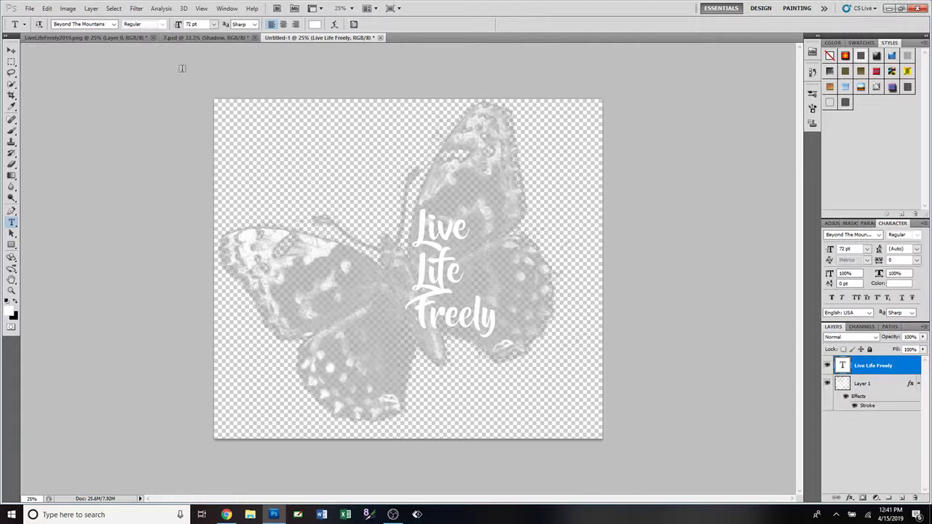
pyautogui.click(207, 24)
pyautogui.write('100')
pyautogui.press('Return')
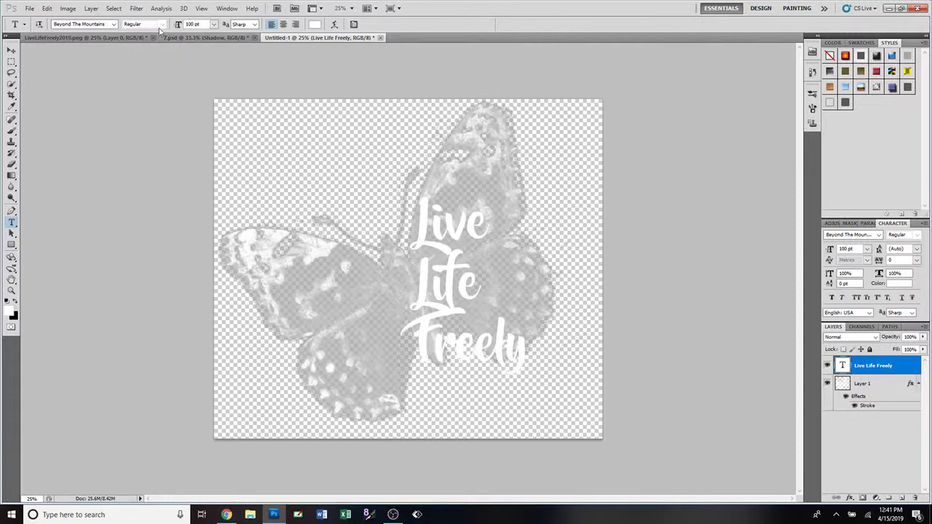
# - Move the text down and right over the butterfly and open its Layer Style
pyautogui.click(11, 50)
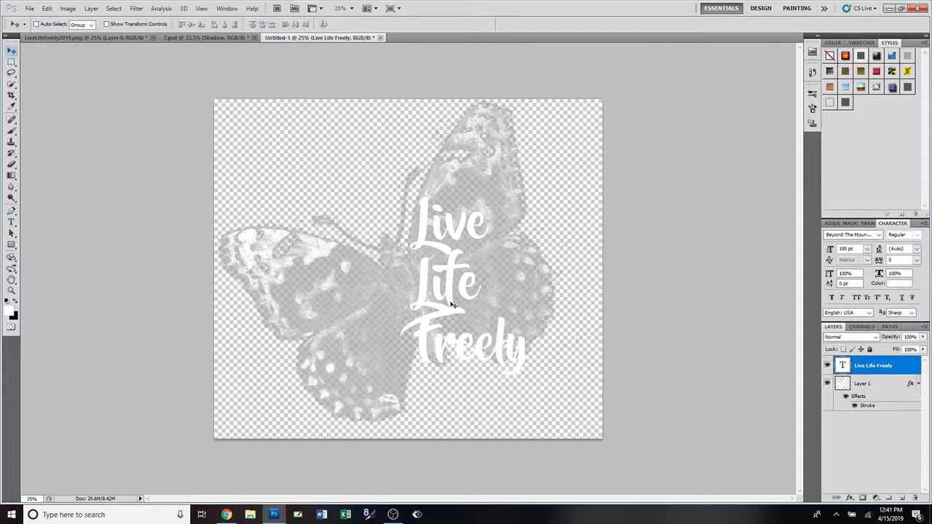
pyautogui.moveTo(454, 309); pyautogui.dragTo(457, 362)
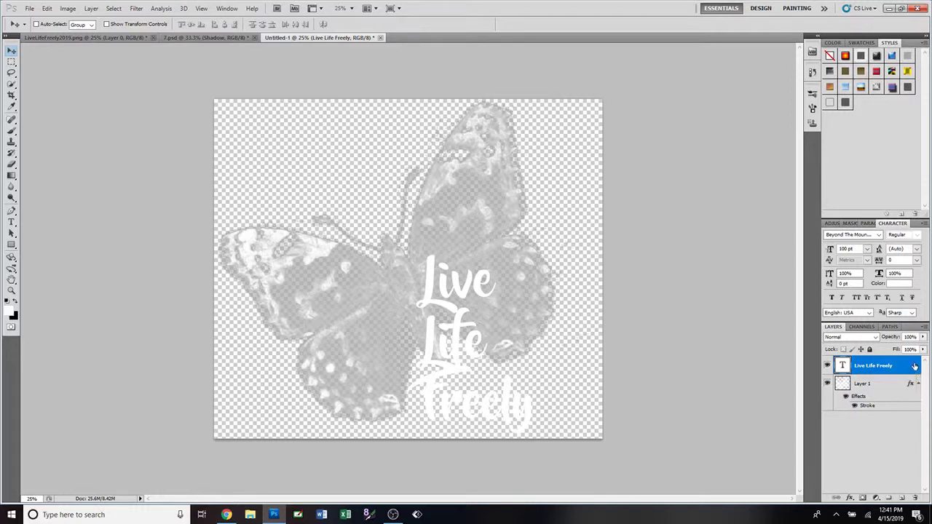
pyautogui.doubleClick(915, 365)
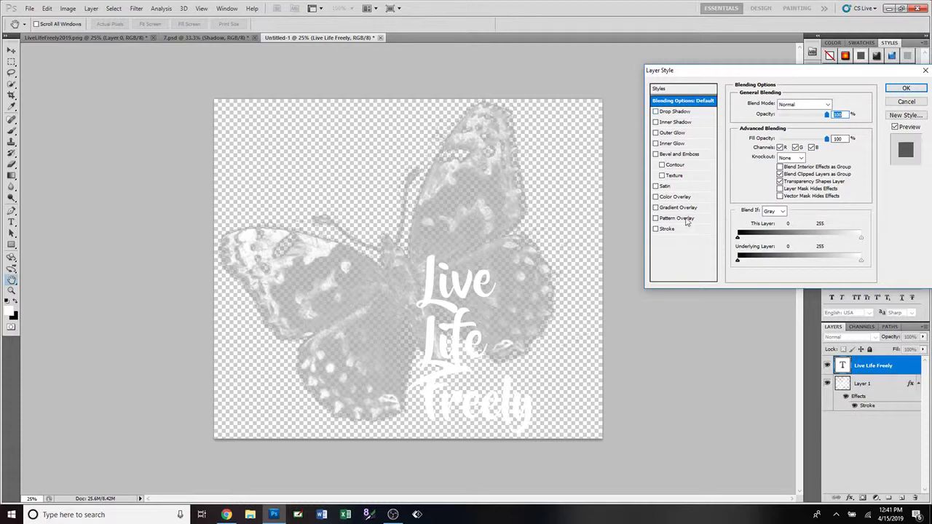
# - Colour the Live Life Freely text with the rainbow gradient overlay at -20°, scale slightly reduced
pyautogui.click(655, 208)
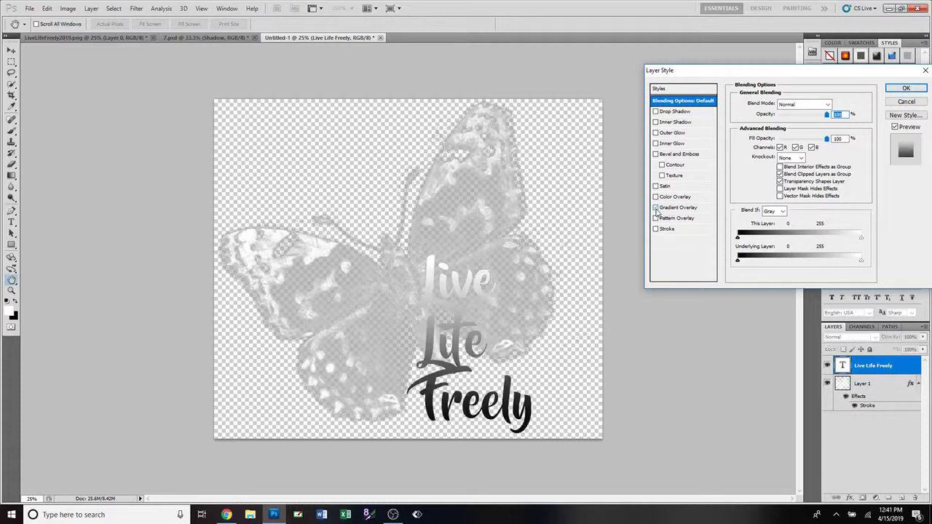
pyautogui.click(686, 211)
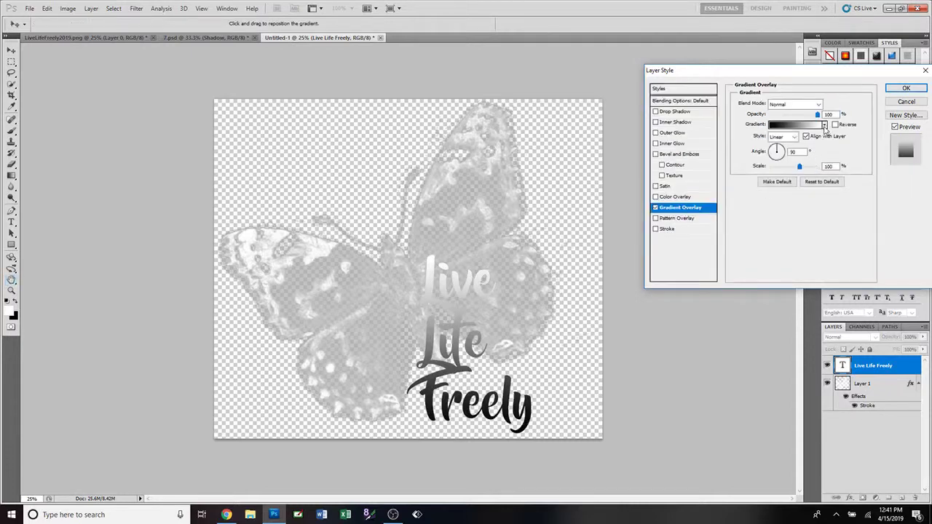
pyautogui.click(825, 125)
pyautogui.click(745, 178)
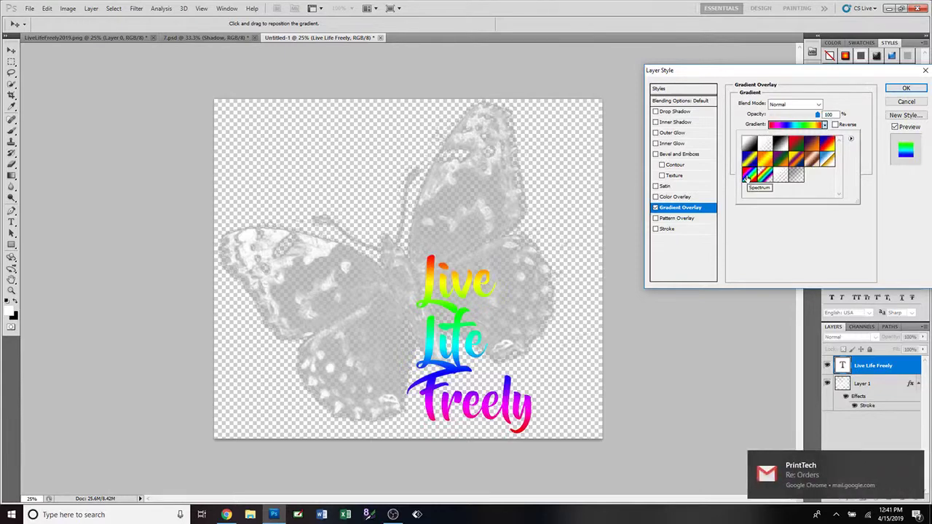
pyautogui.click(926, 466)
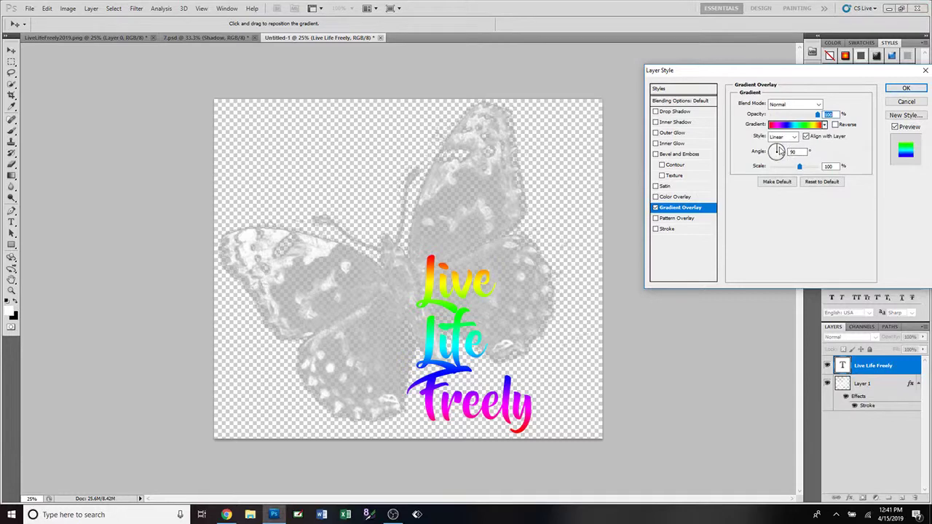
pyautogui.moveTo(779, 150); pyautogui.dragTo(815, 170)
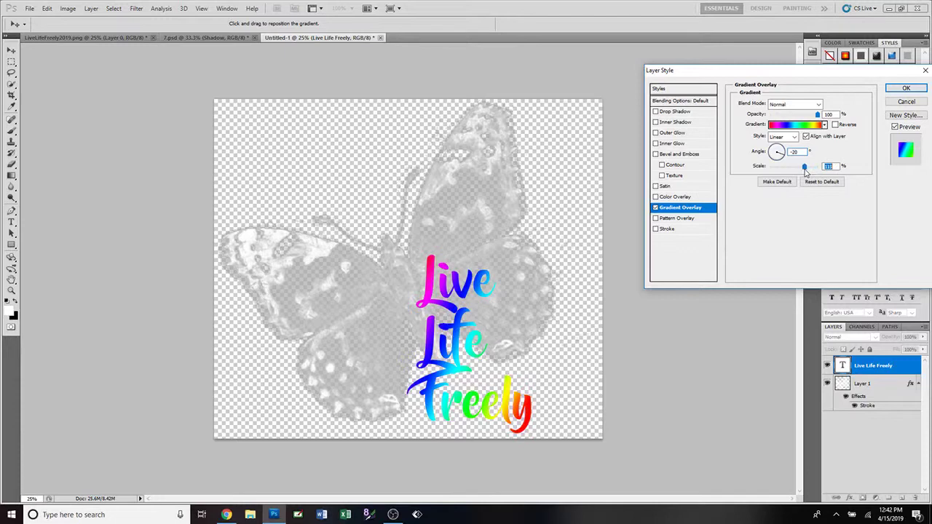
pyautogui.moveTo(805, 170); pyautogui.dragTo(800, 170)
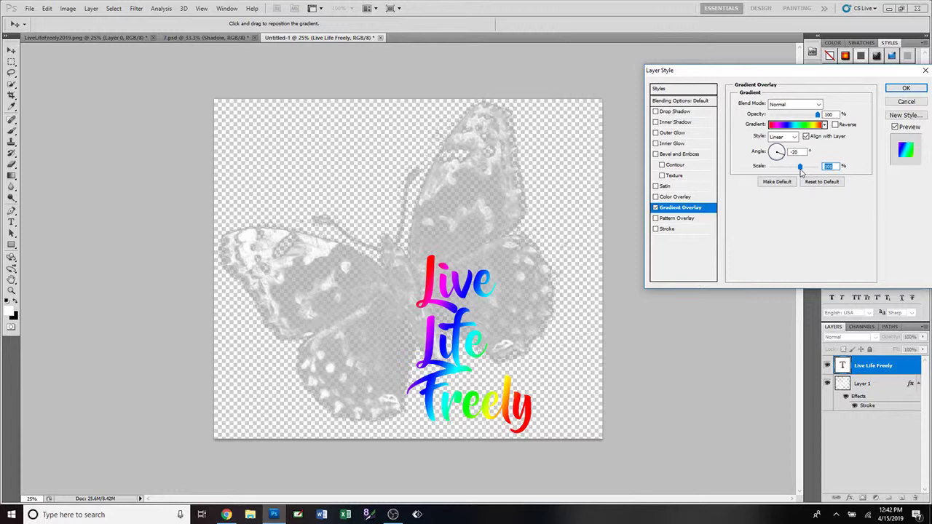
# - Add a white (ffffff) stroke to the text and apply both layer effects
pyautogui.click(673, 229)
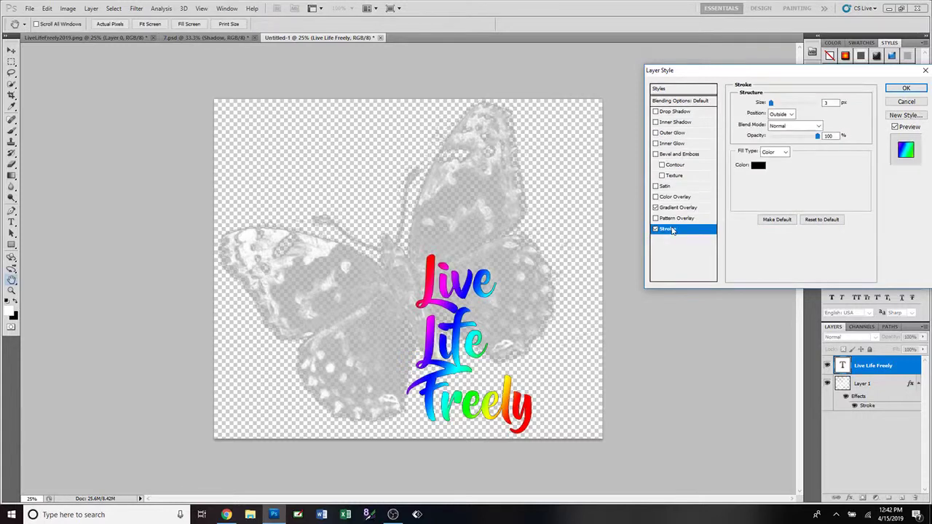
pyautogui.click(758, 165)
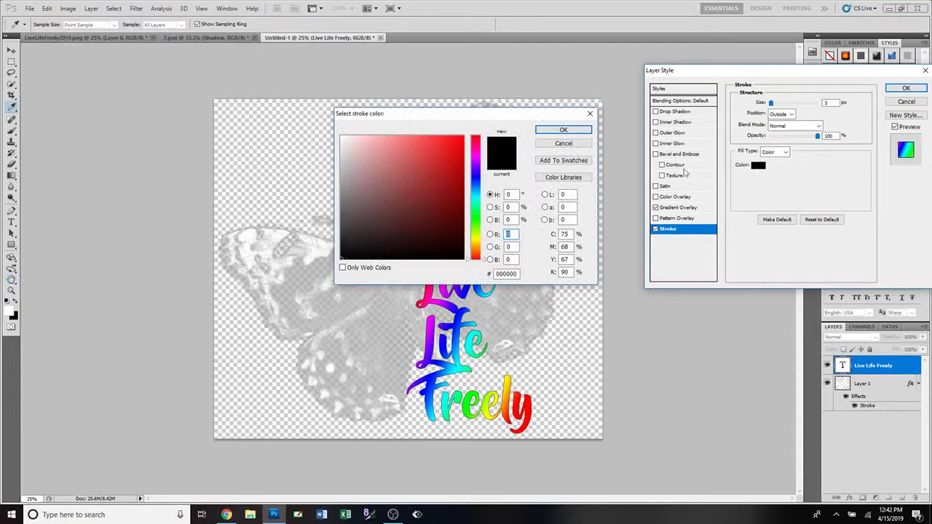
pyautogui.click(364, 167)
pyautogui.moveTo(365, 167); pyautogui.dragTo(340, 136)
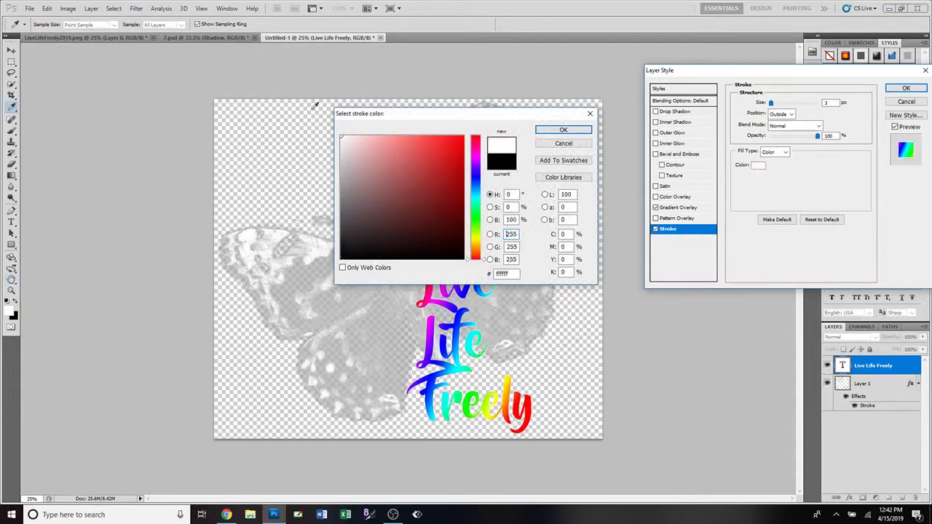
pyautogui.click(563, 131)
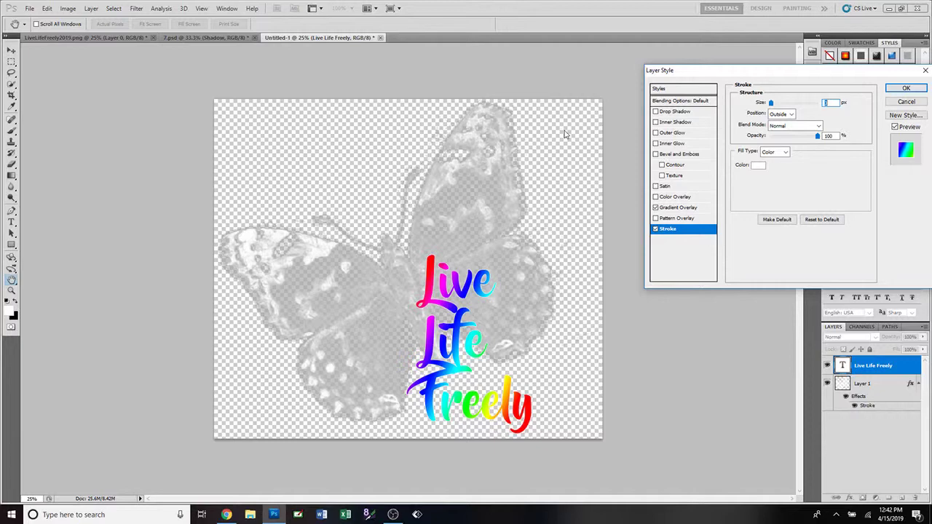
pyautogui.click(906, 88)
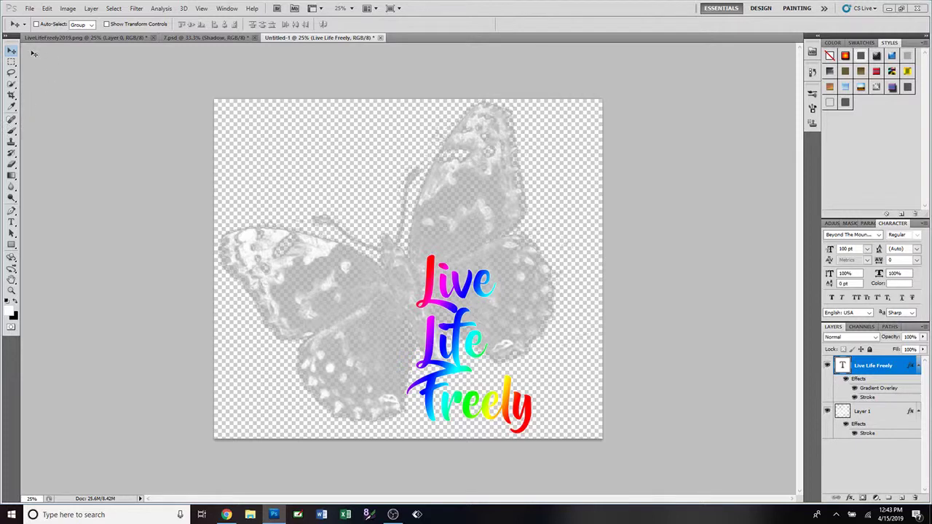
# - Create a new blank layer named Layer 2 via Layer > New > Layer
pyautogui.click(91, 8)
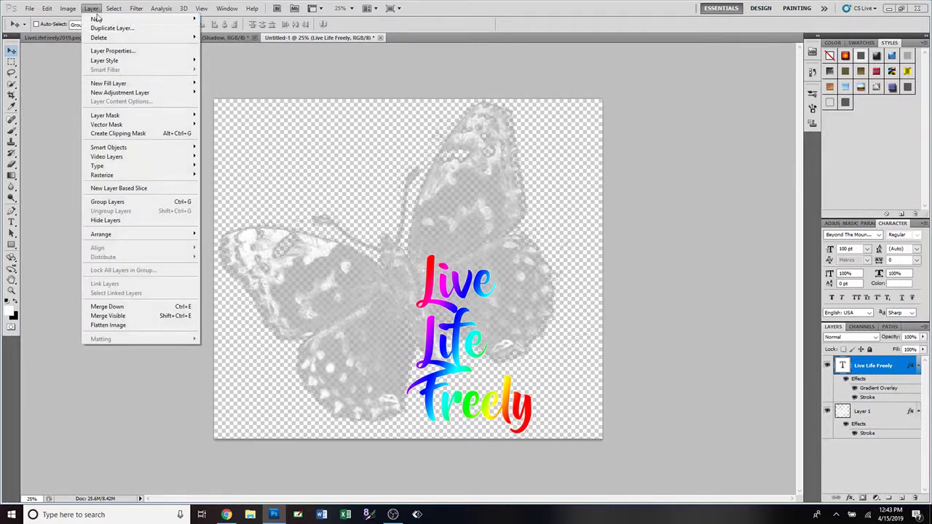
pyautogui.click(92, 9)
pyautogui.click(92, 9)
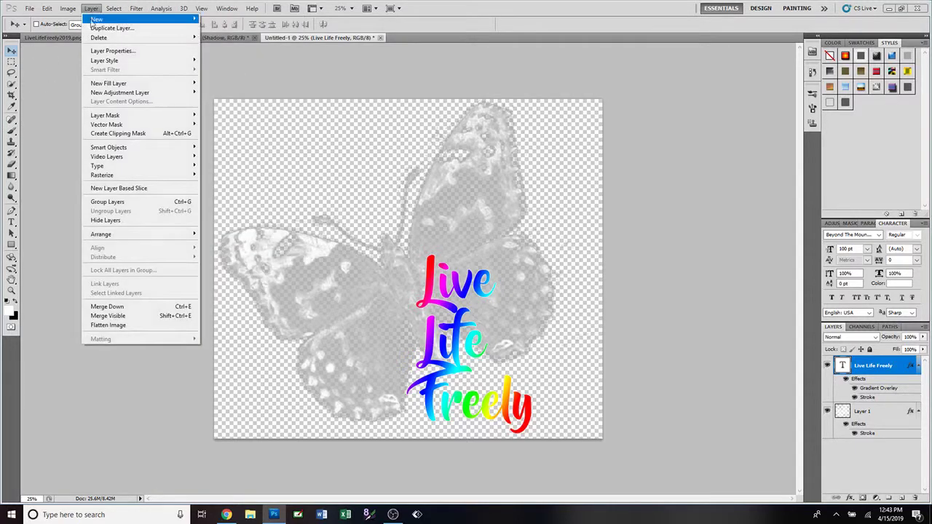
pyautogui.moveTo(94, 19)
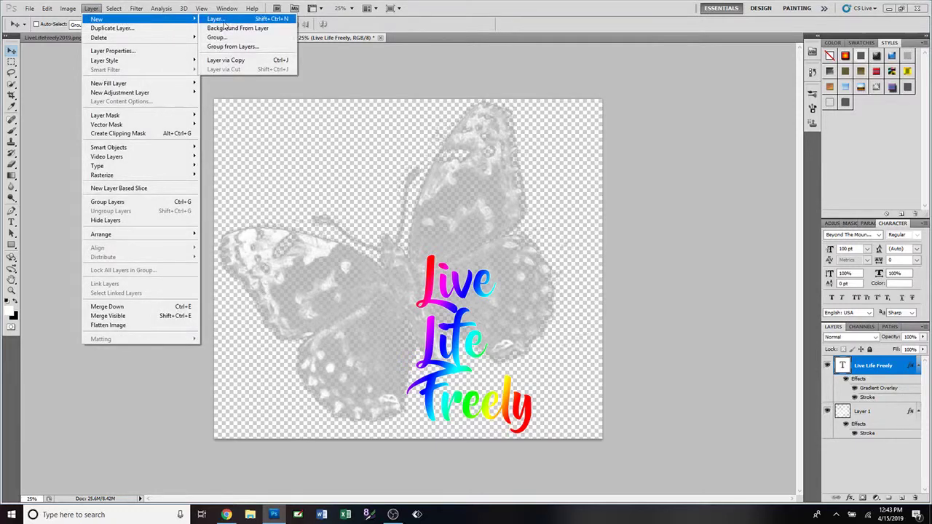
pyautogui.click(223, 21)
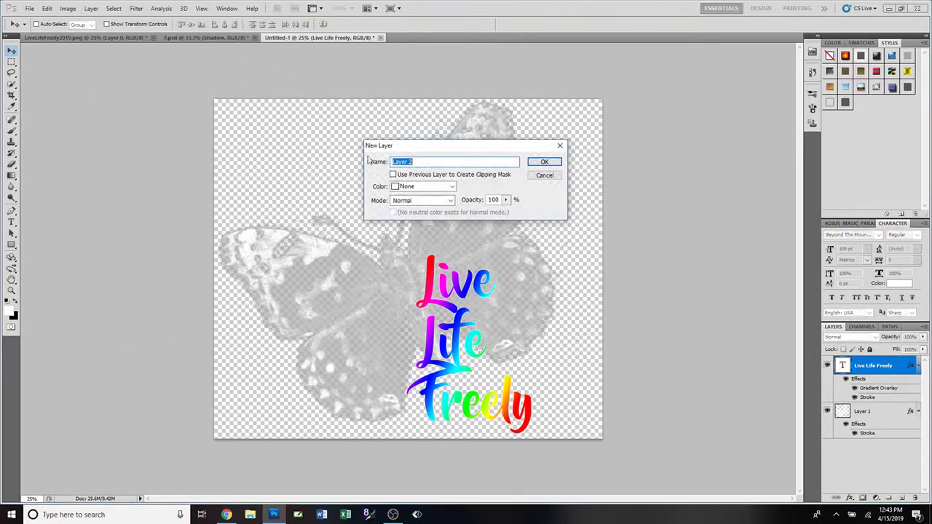
pyautogui.click(542, 161)
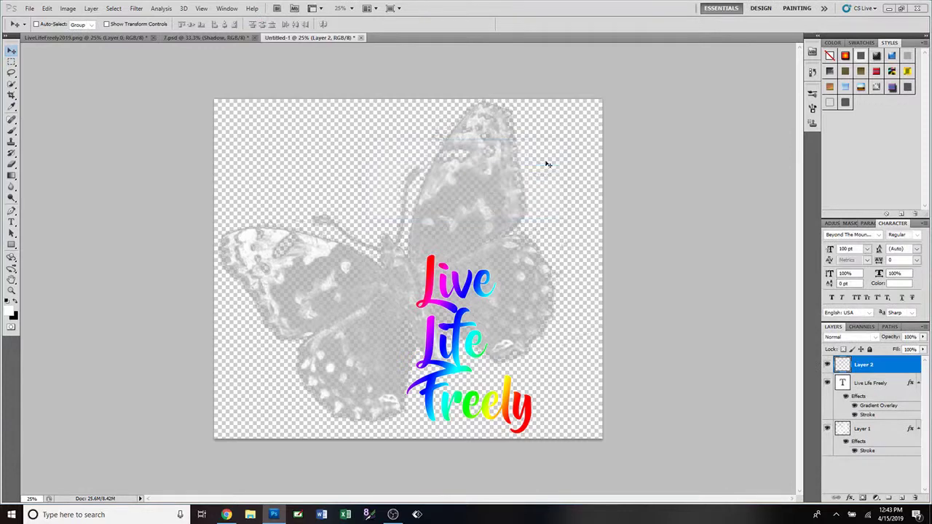
# - Fill Layer 2 with black using the Paint Bucket and move it below the butterfly and text
pyautogui.click(7, 301)
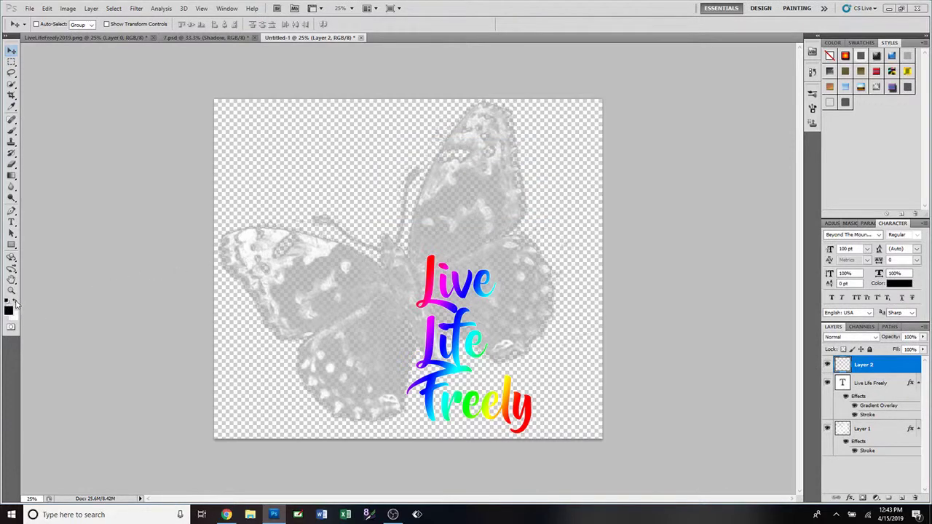
pyautogui.click(12, 177)
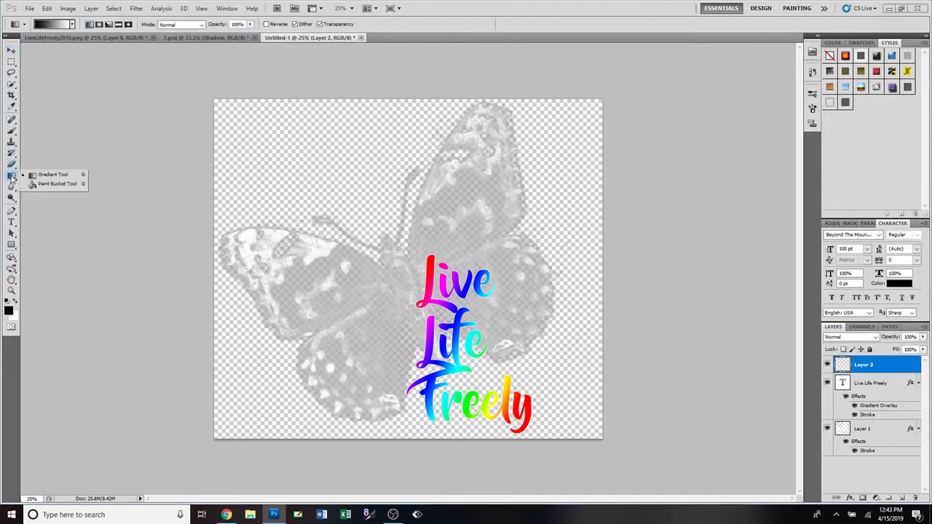
pyautogui.click(50, 185)
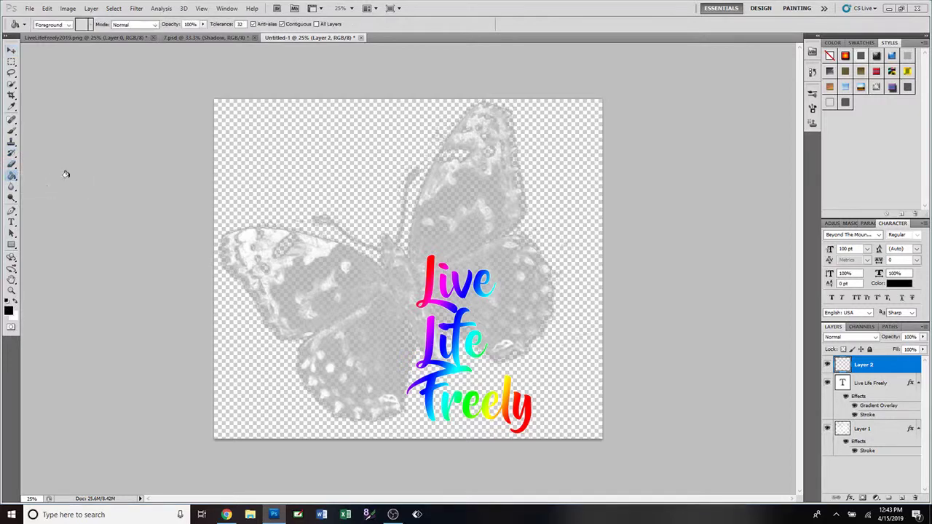
pyautogui.click(238, 140)
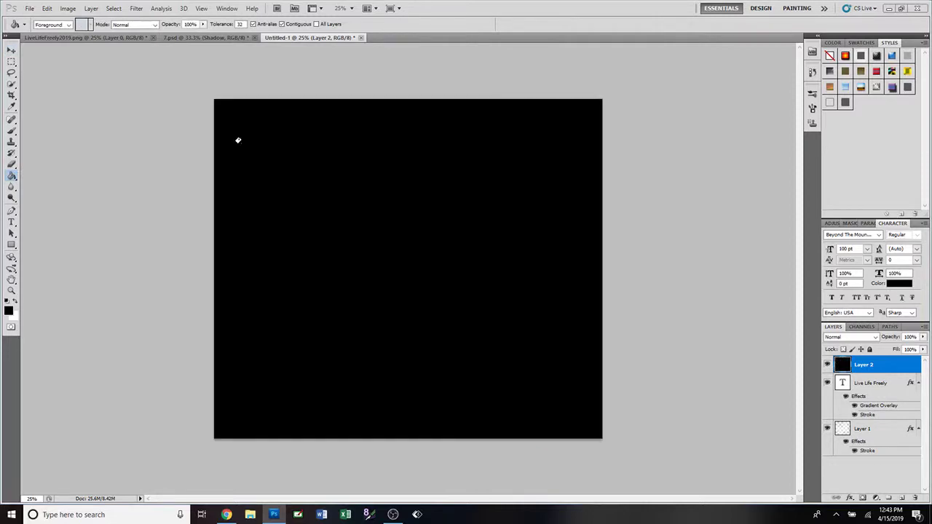
pyautogui.click(11, 50)
pyautogui.moveTo(866, 366); pyautogui.dragTo(863, 459)
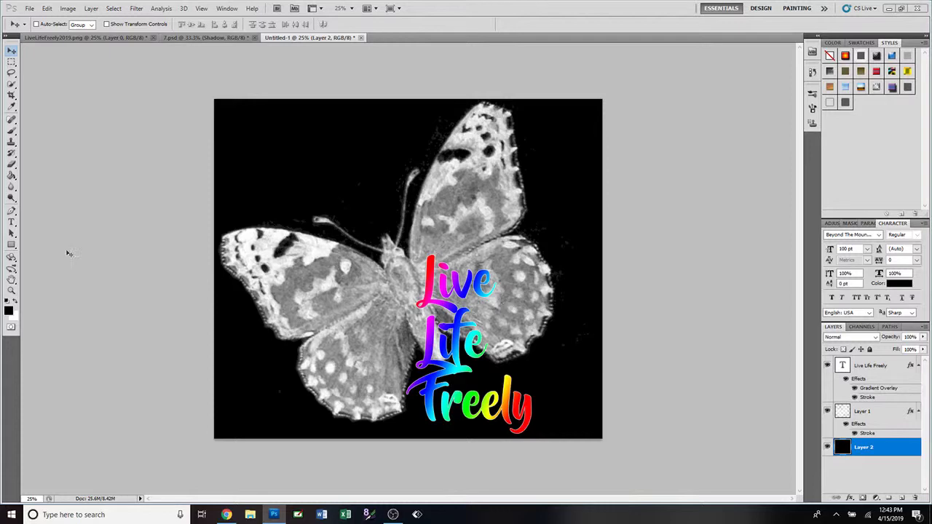
# - Fill the background layer with white using the Paint Bucket
pyautogui.click(14, 304)
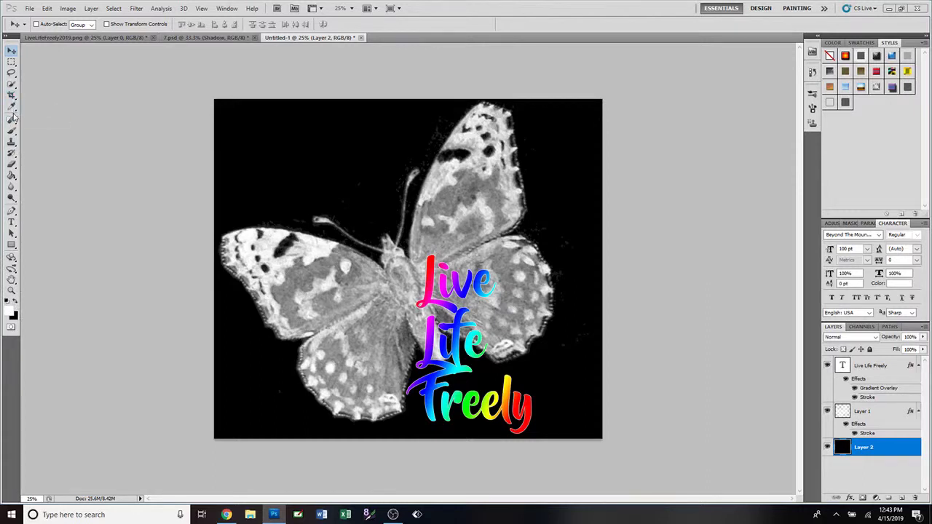
pyautogui.click(11, 175)
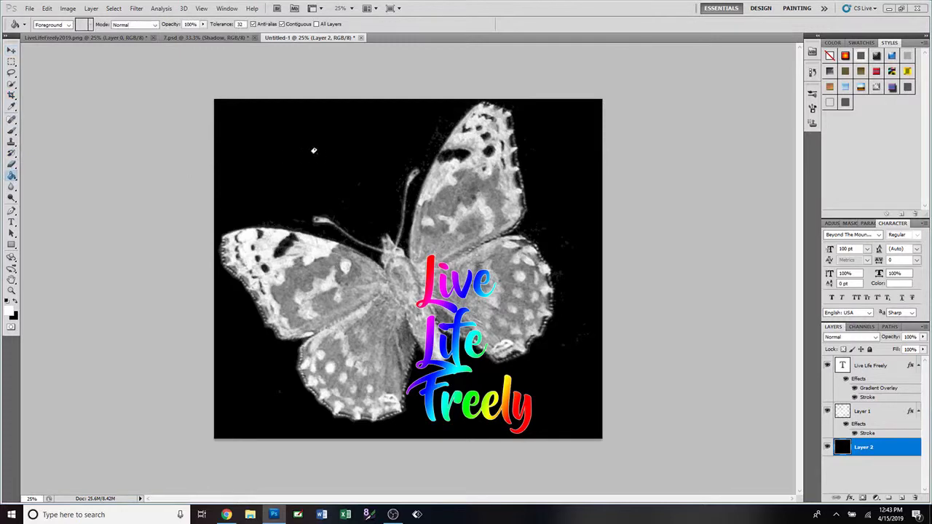
pyautogui.click(308, 151)
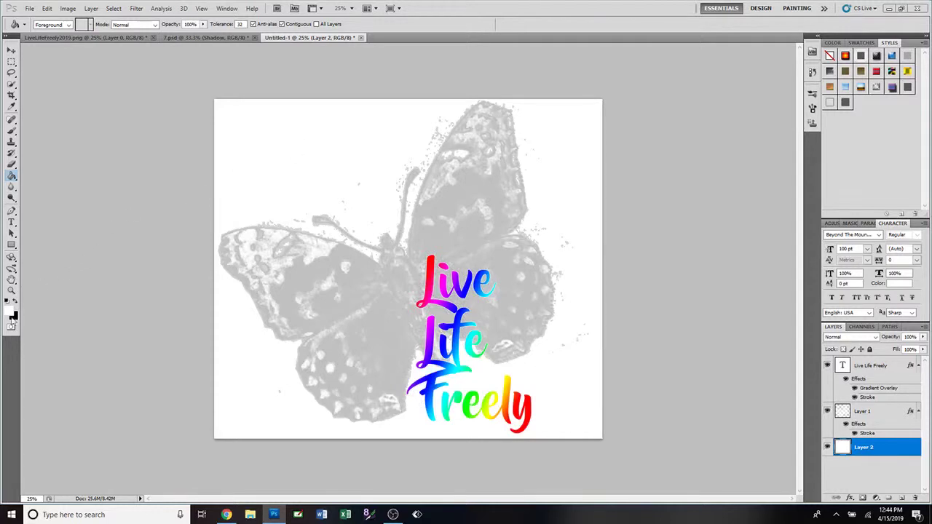
# - Pick pure red (#ff0000) as the foreground colour and fill the background layer with it
pyautogui.click(11, 312)
pyautogui.moveTo(408, 224); pyautogui.dragTo(463, 136)
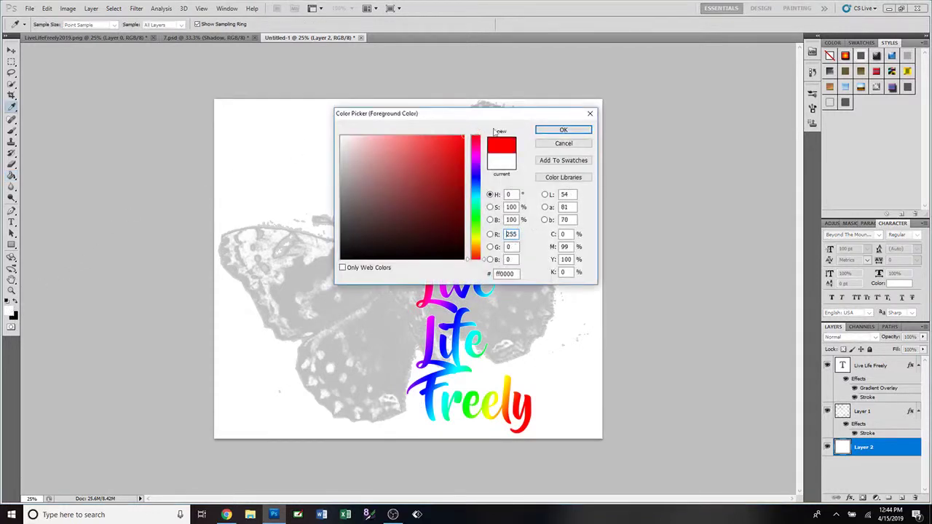
pyautogui.click(563, 129)
pyautogui.click(253, 147)
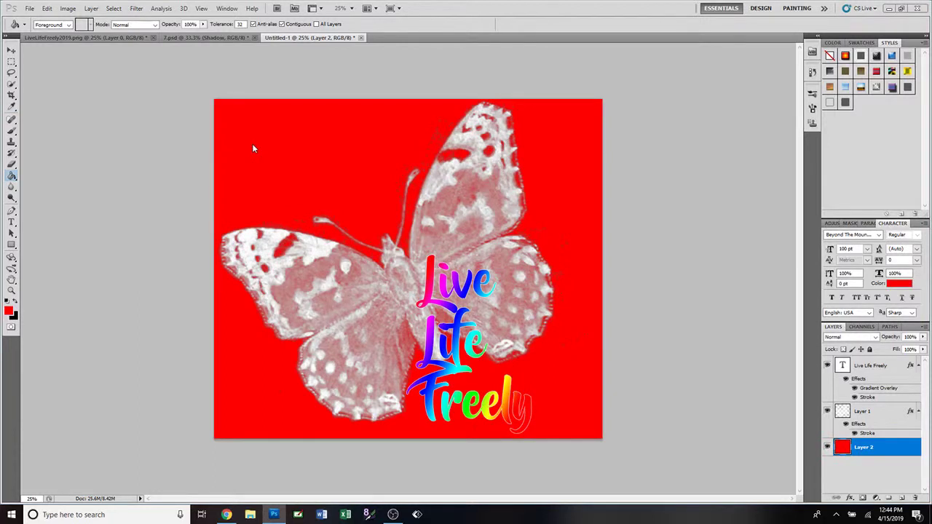
pyautogui.click(828, 447)
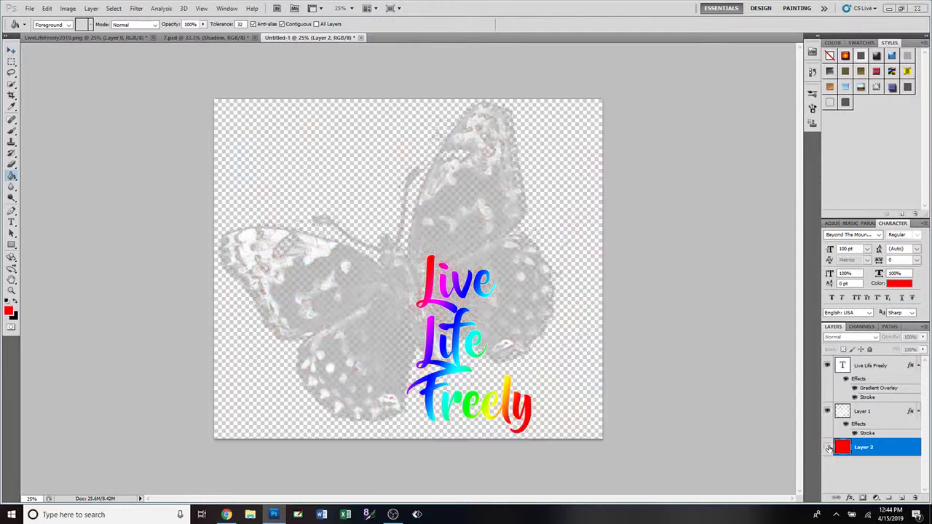